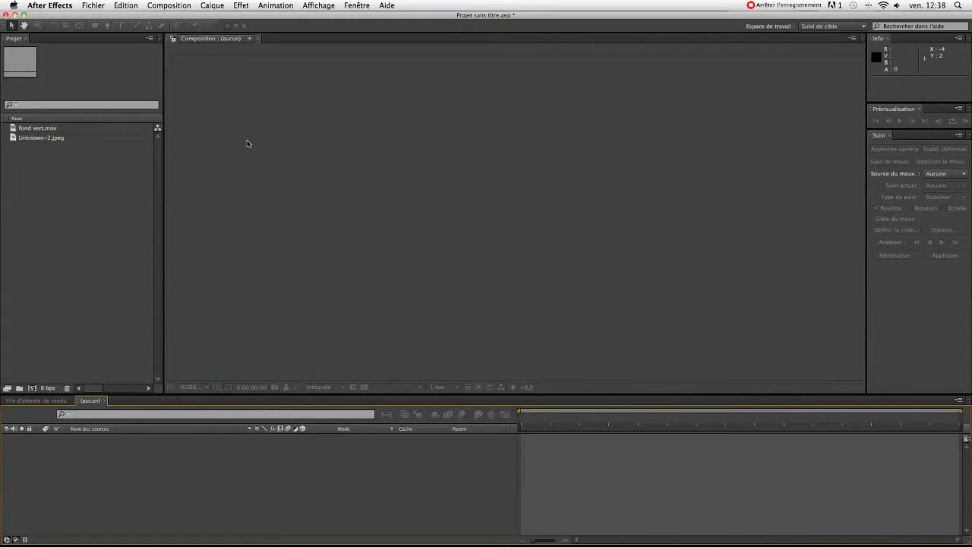
Create a composition from fond vert.mov, preview it, and place the playhead at frame 11
click(38, 127)
drag(207, 417, 248, 461)
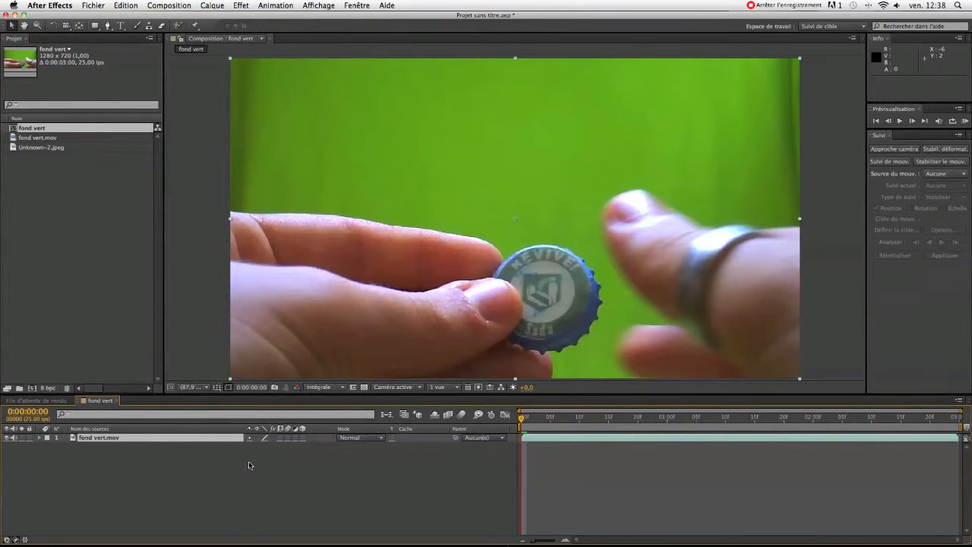
key(space)
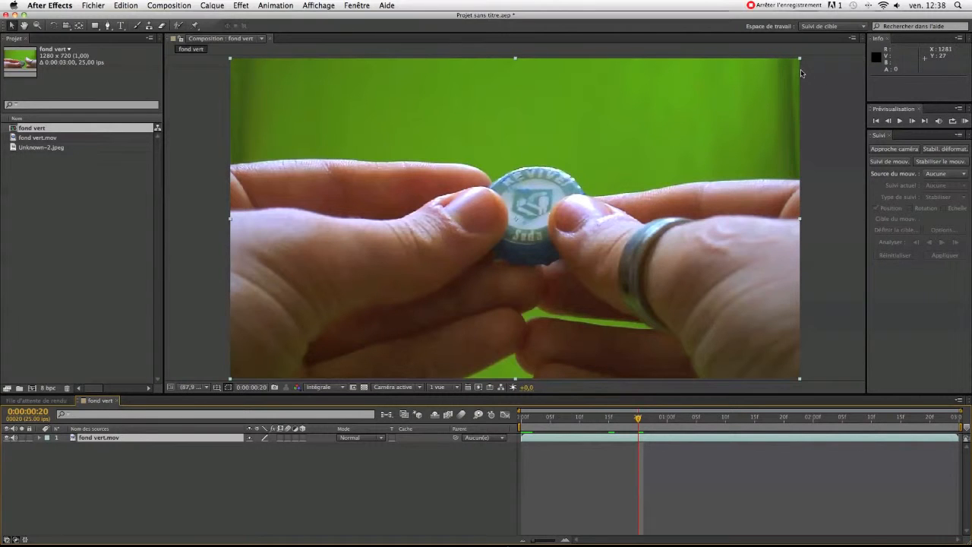
drag(637, 418, 585, 418)
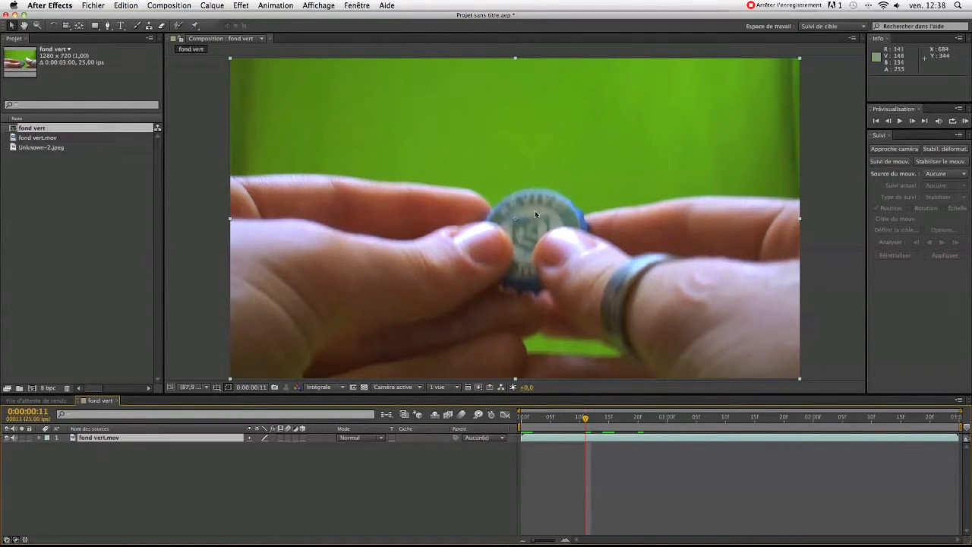
Create a royal blue solid layer at 1280 x 720 px above the footage, and delete it from the composition
right_click(86, 478)
mouse_move(152, 440)
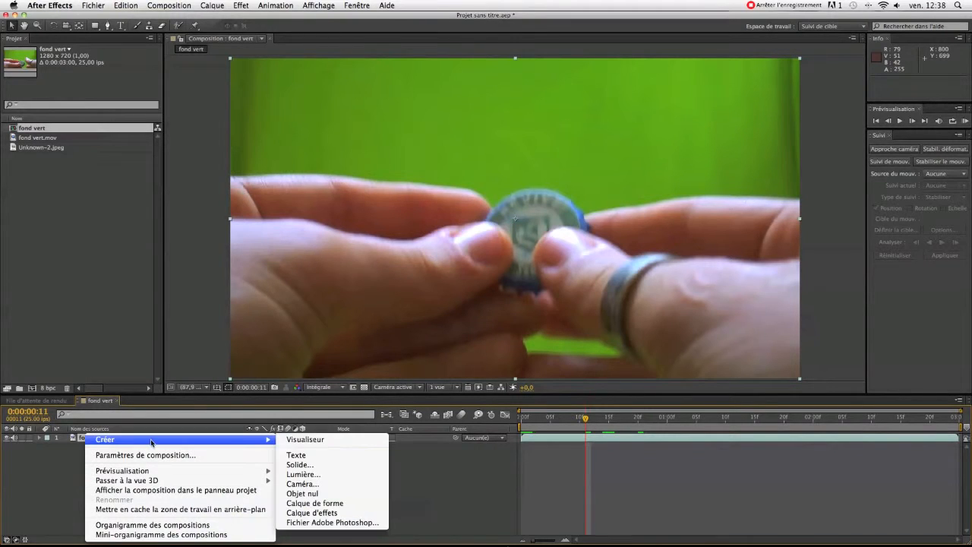
click(303, 468)
click(254, 334)
drag(335, 376, 335, 343)
click(409, 298)
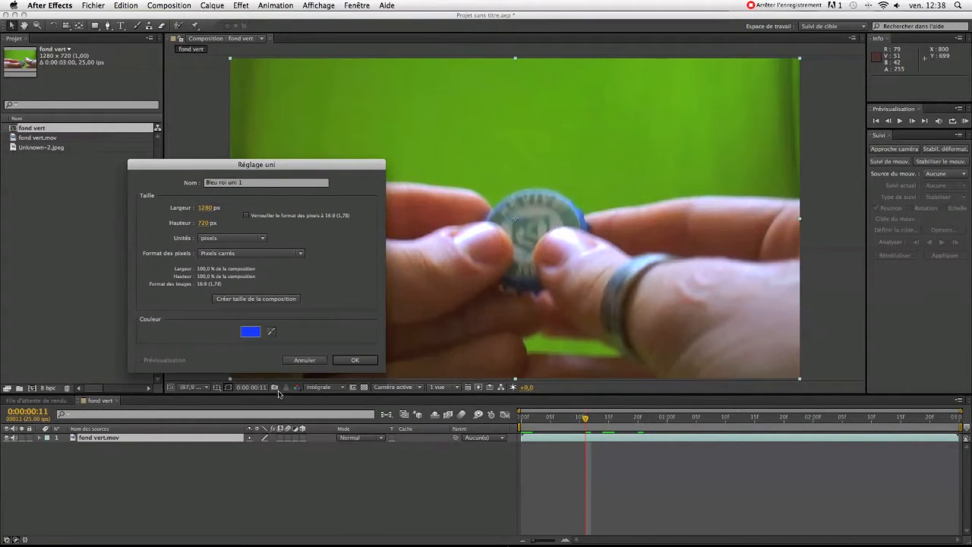
click(353, 362)
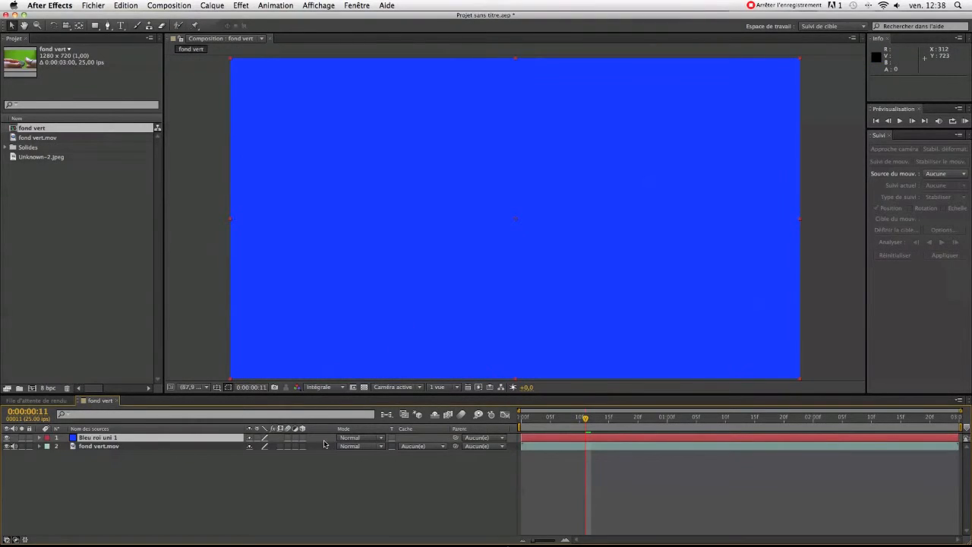
click(85, 439)
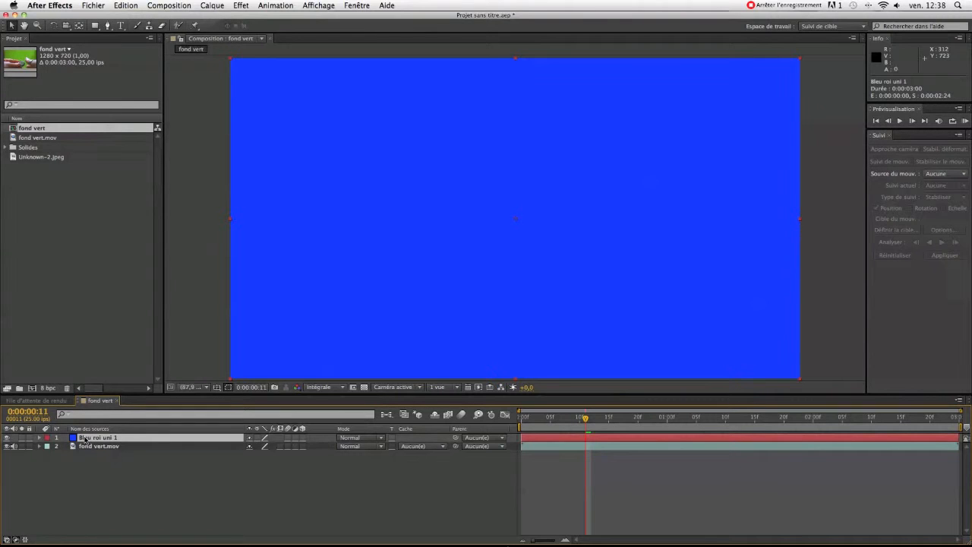
key(Delete)
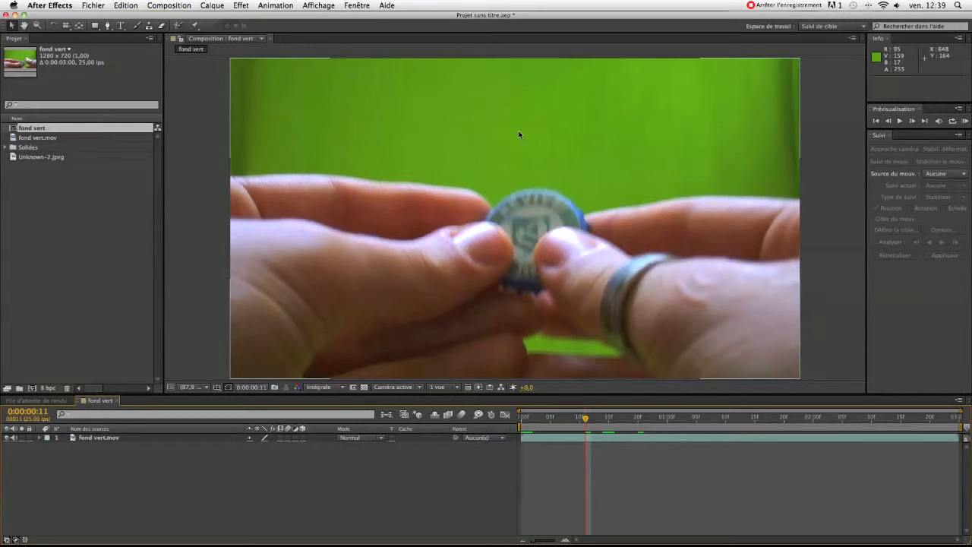
Add Unknown-2.jpeg above the footage and stretch it to about 570% by 322% to cover the whole frame
click(35, 157)
drag(524, 432, 525, 434)
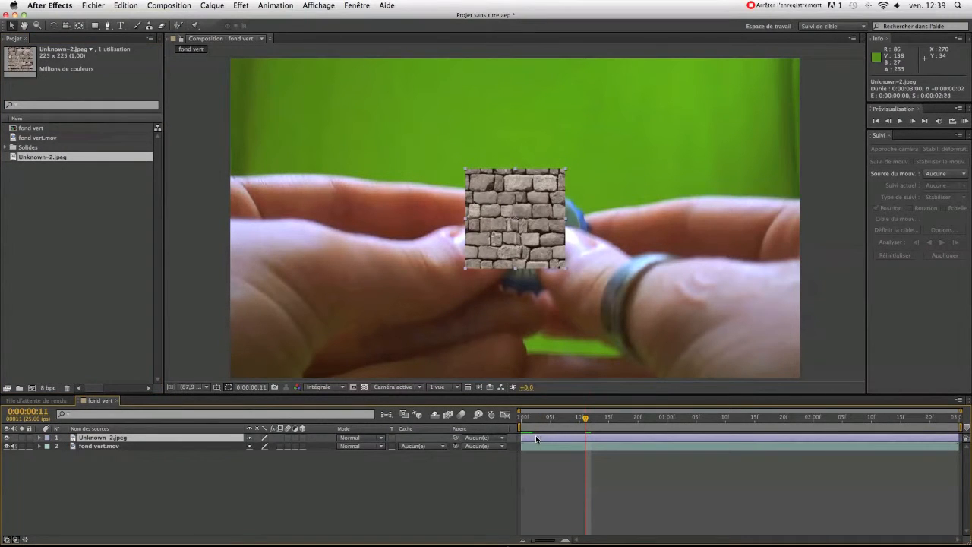
drag(564, 167, 801, 60)
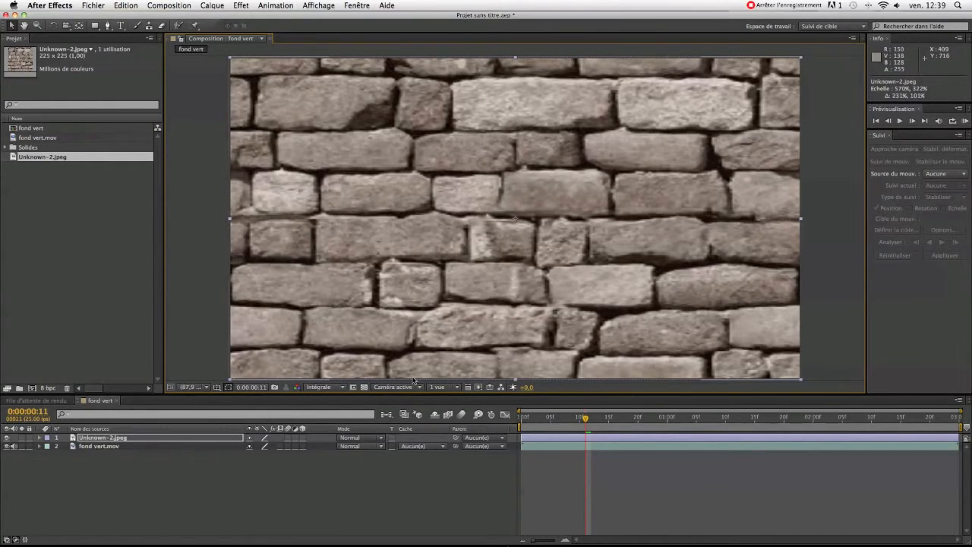
Make the Unknown-2.jpeg wall layer 3D and tilt it around its X axis
click(302, 437)
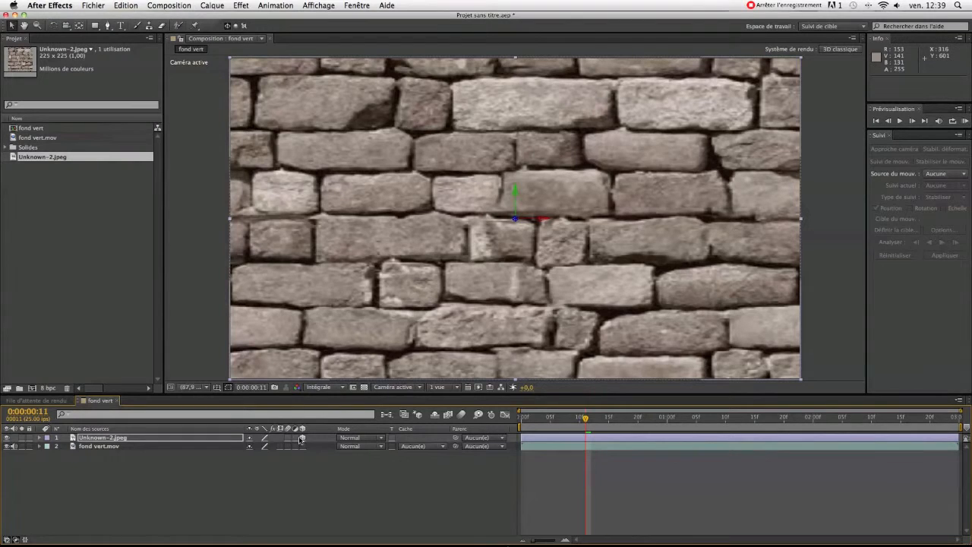
click(53, 26)
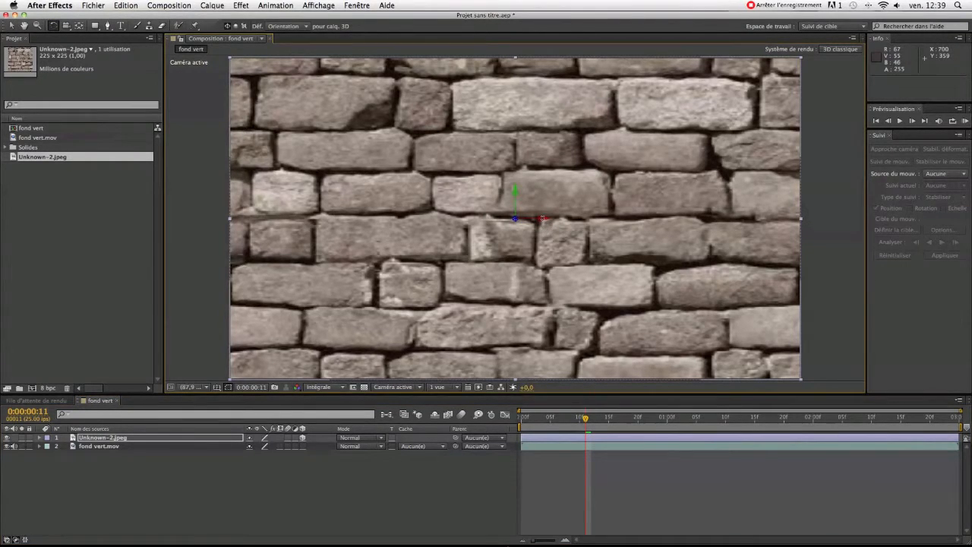
mouse_move(542, 221)
mouse_down()
mouse_move(546, 202)
mouse_move(544, 225)
mouse_up()
Enlarge the tilted wall image beyond the frame edges and move it up to about position 638.8, 314.3, 0
click(11, 25)
drag(776, 88, 797, 82)
drag(729, 135, 728, 114)
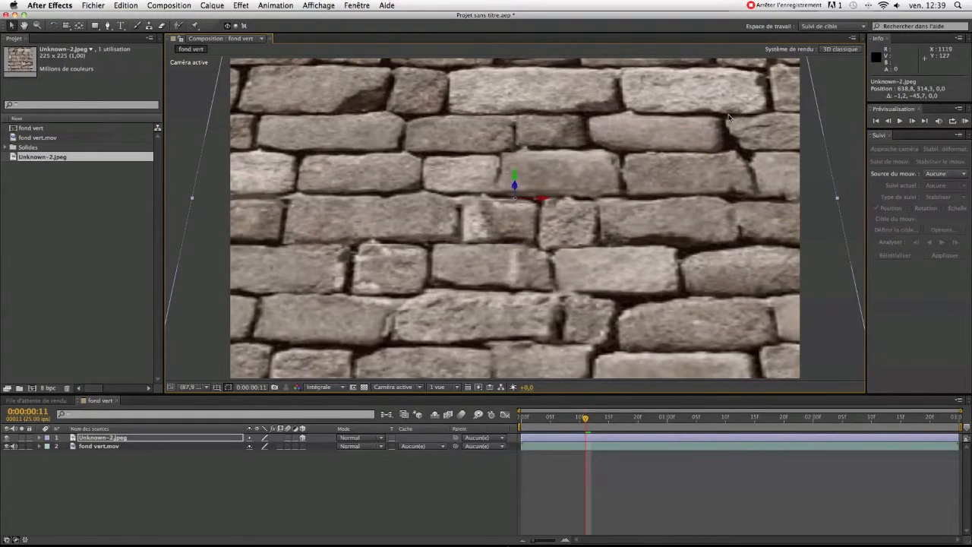
Rotate the wall image slightly around its X axis to an orientation of about 329.3°
key(w)
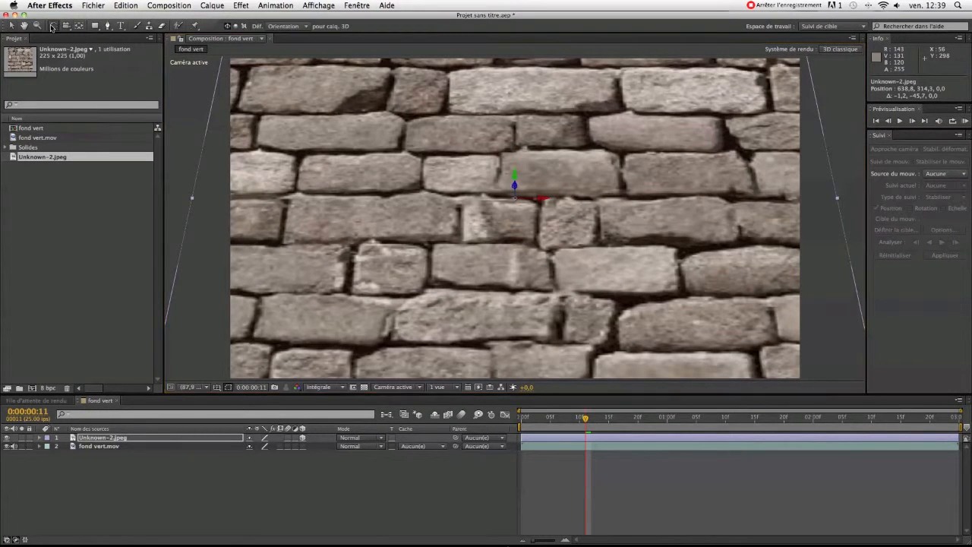
drag(540, 198, 519, 198)
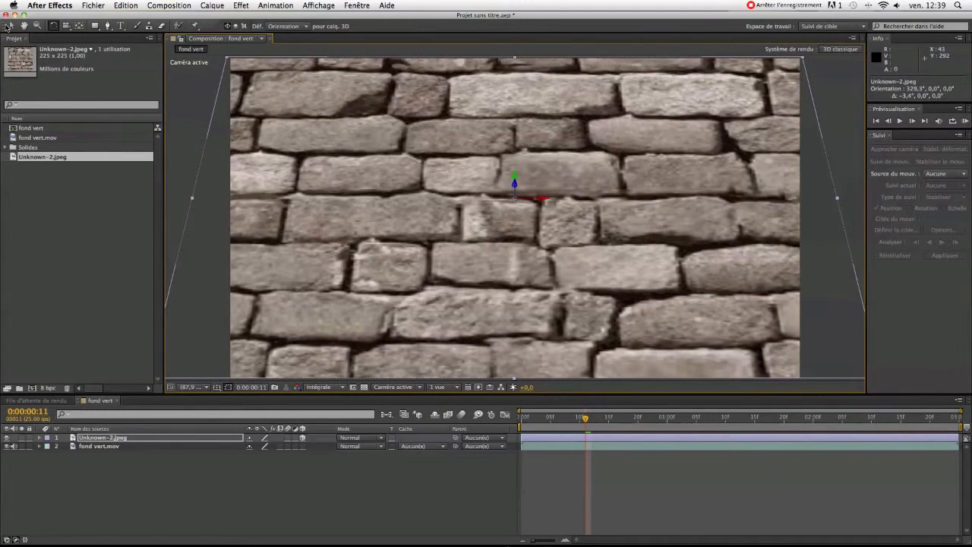
click(10, 25)
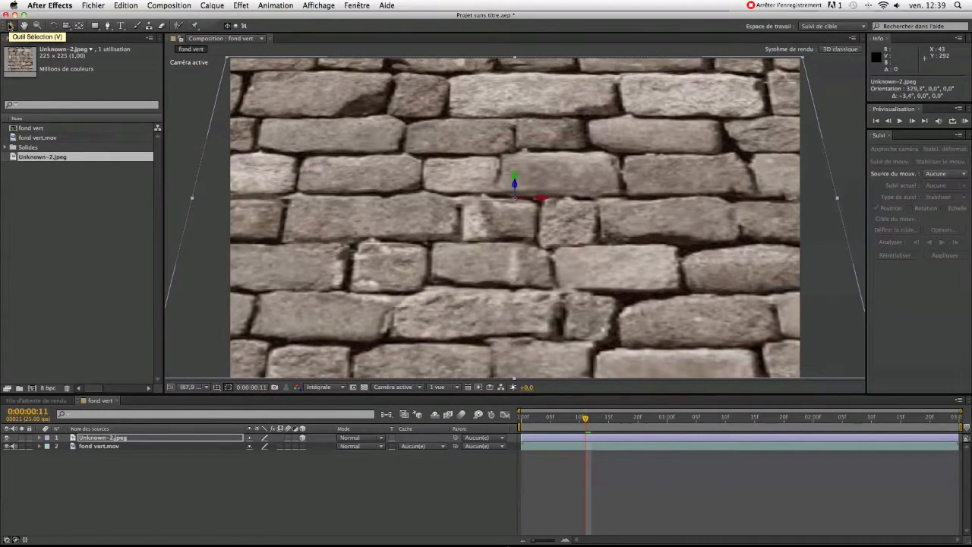
Place the fond vert.mov layer above the wall image and hide the wall layer
drag(129, 448, 120, 434)
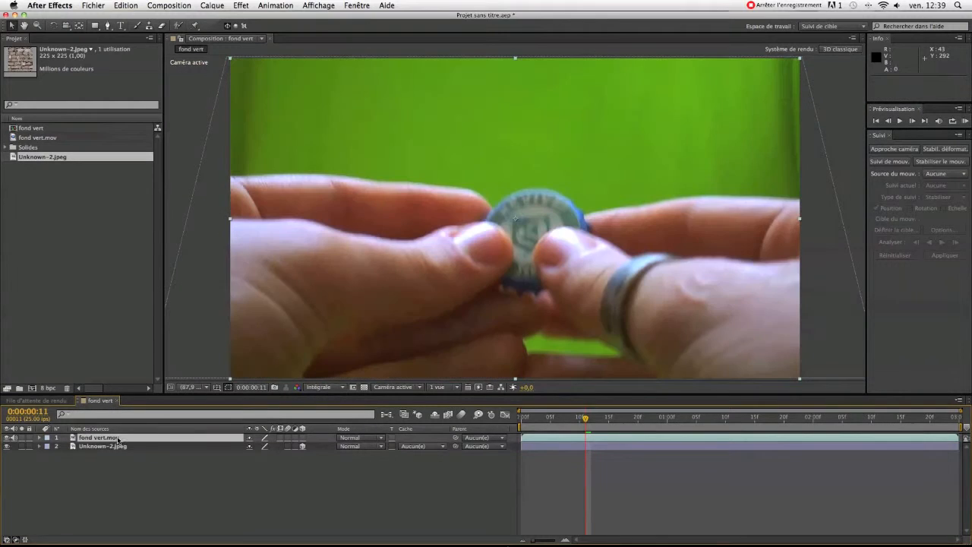
click(6, 446)
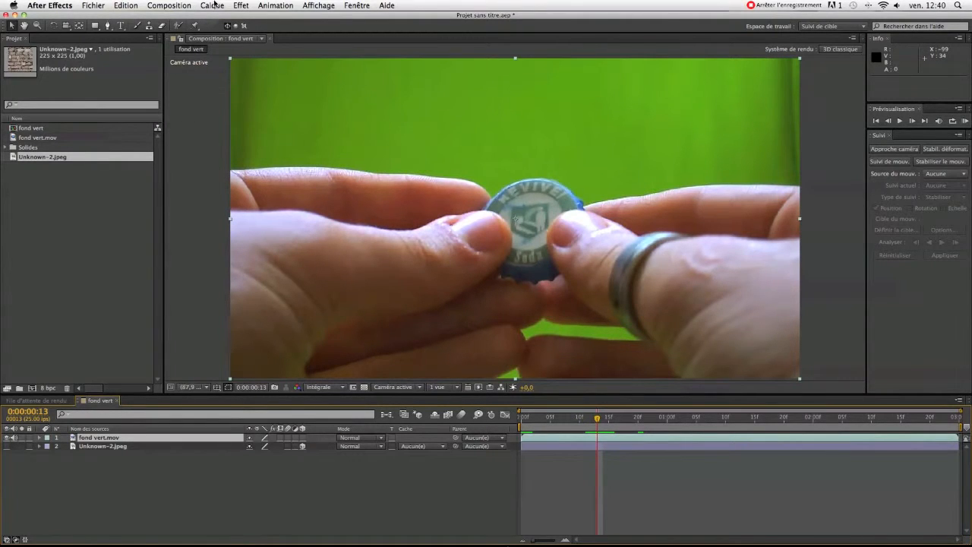
Apply the Masquage par couleur effect to fond vert.mov and sample the green background as its key colour
click(243, 6)
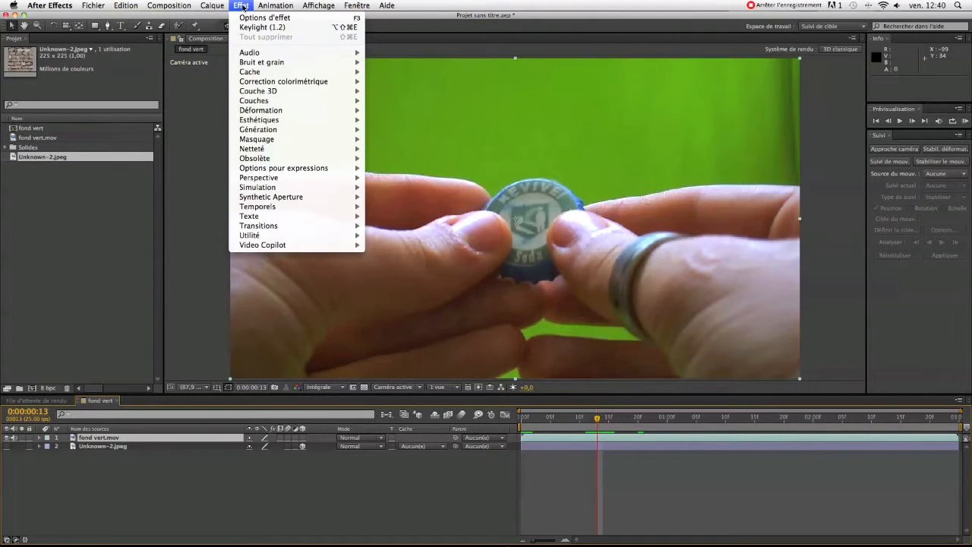
mouse_move(274, 83)
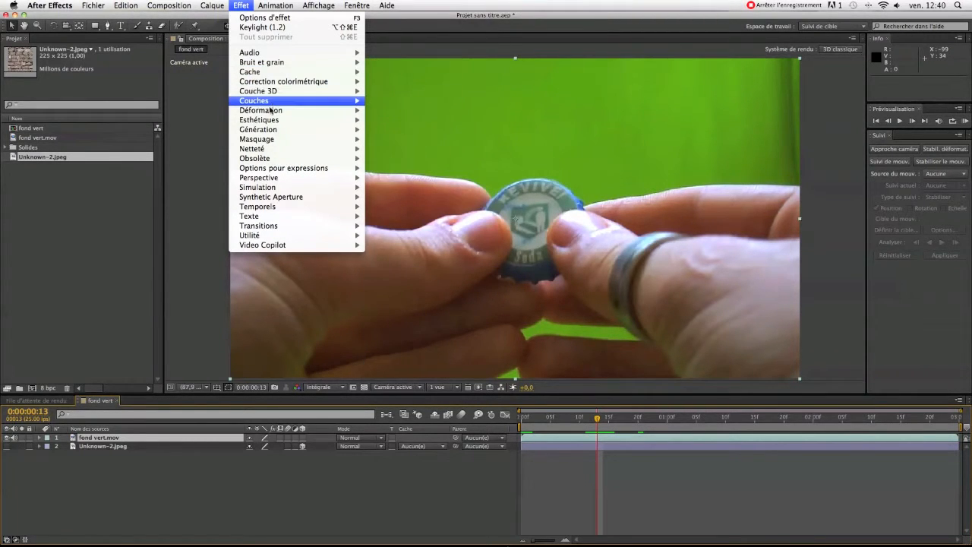
mouse_move(269, 141)
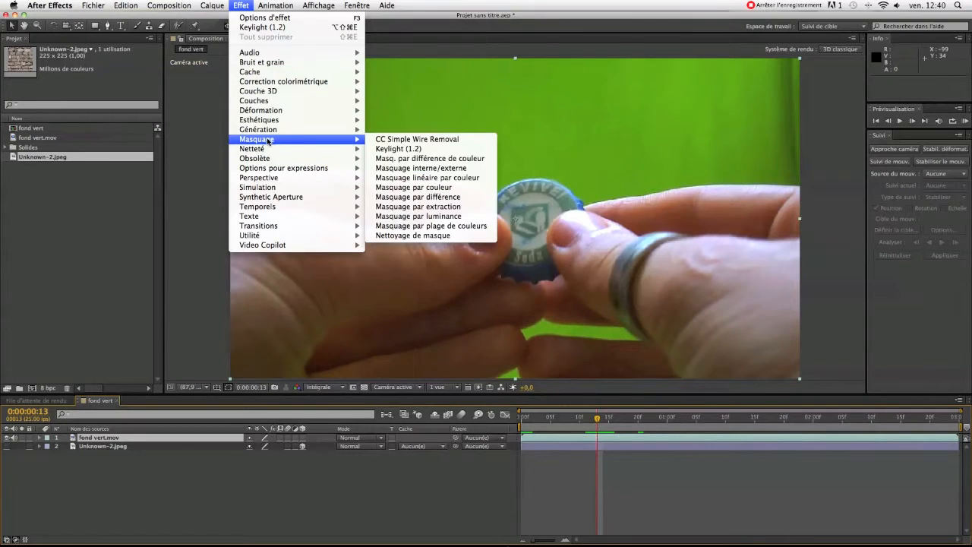
click(438, 187)
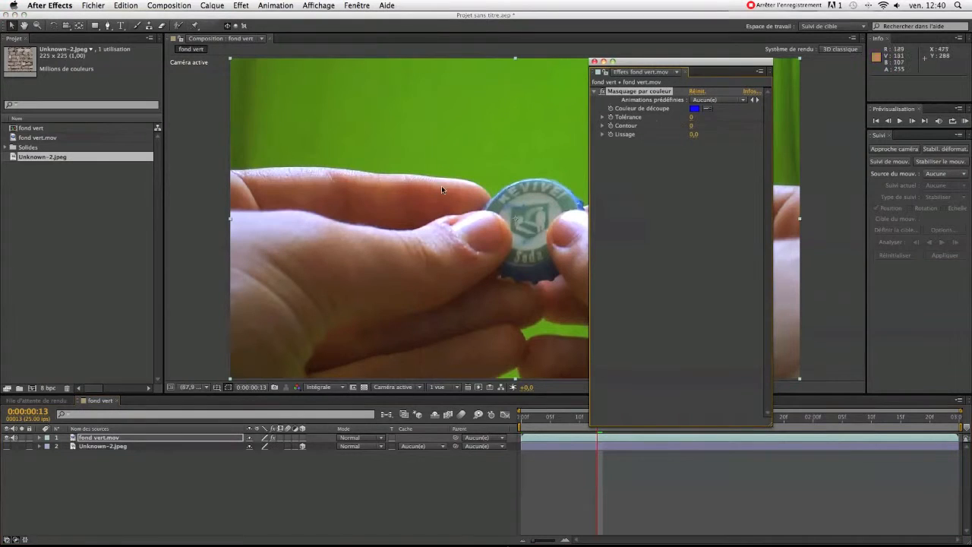
click(708, 106)
click(506, 93)
drag(637, 66, 87, 82)
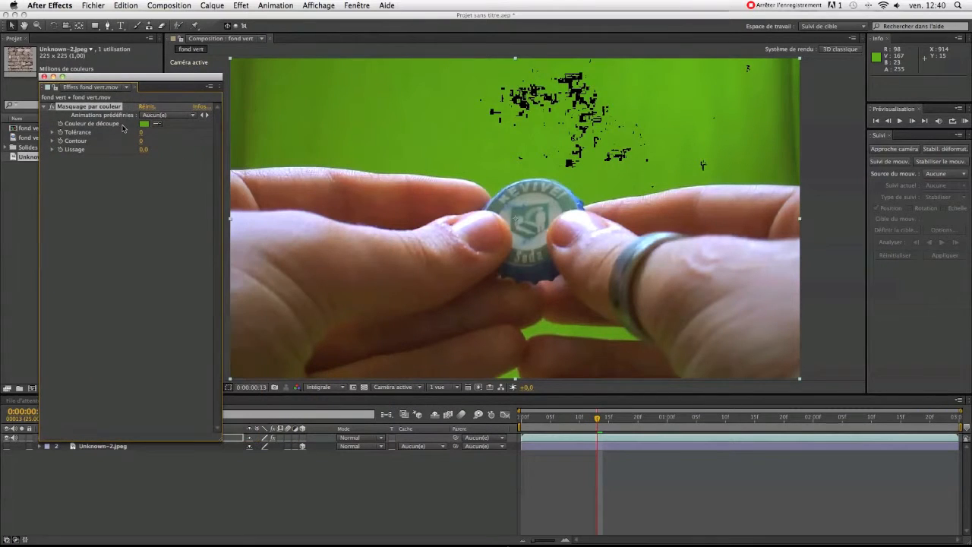
Try different tolerance values for the colour key and settle on 63
drag(142, 133, 153, 134)
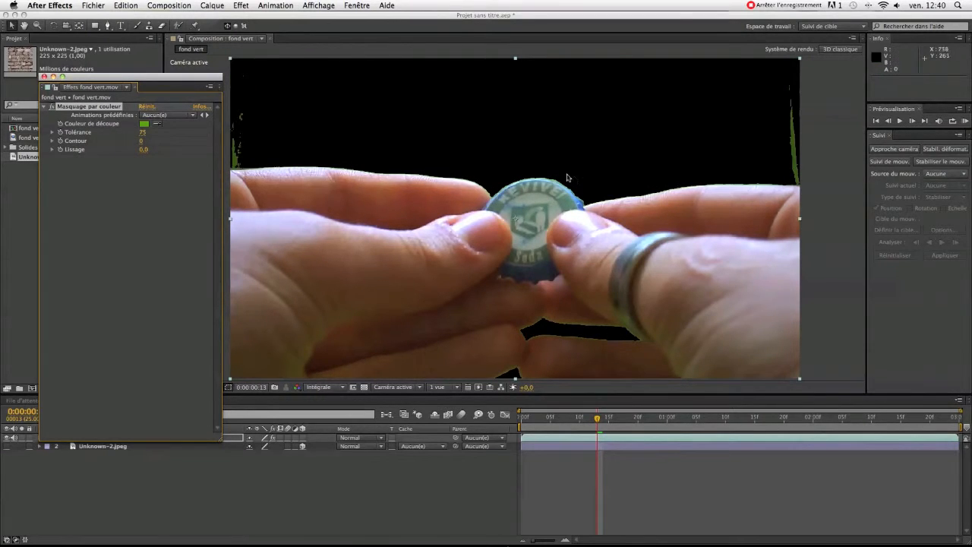
drag(139, 132, 126, 133)
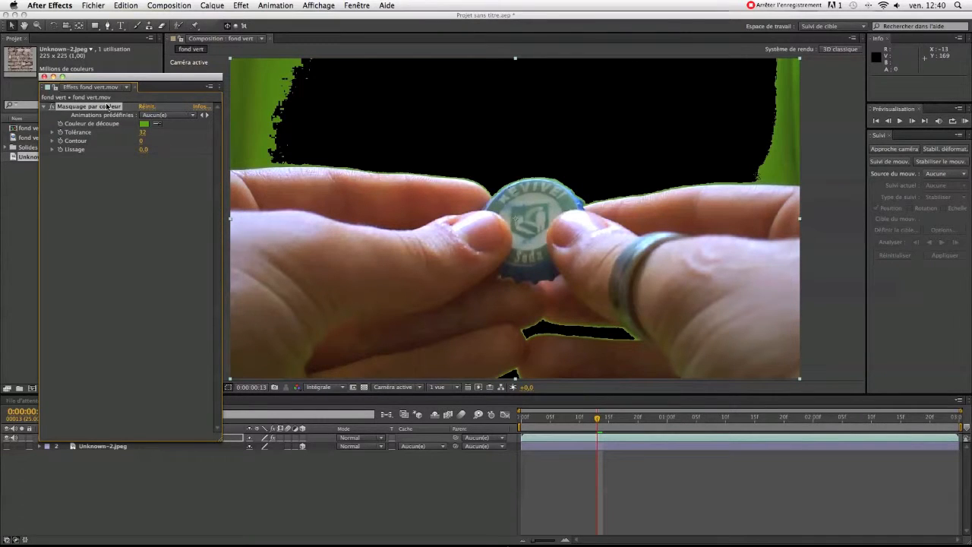
drag(140, 132, 150, 134)
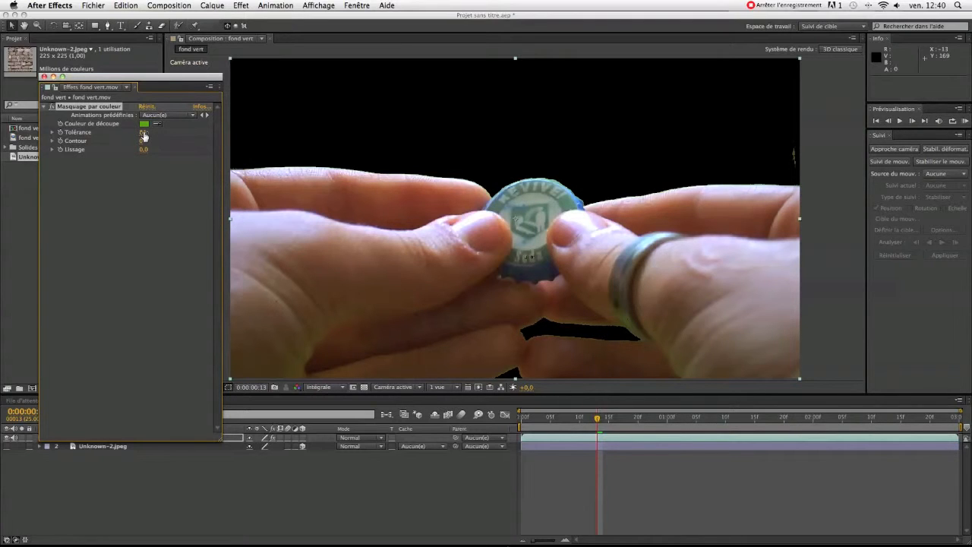
drag(143, 135, 135, 131)
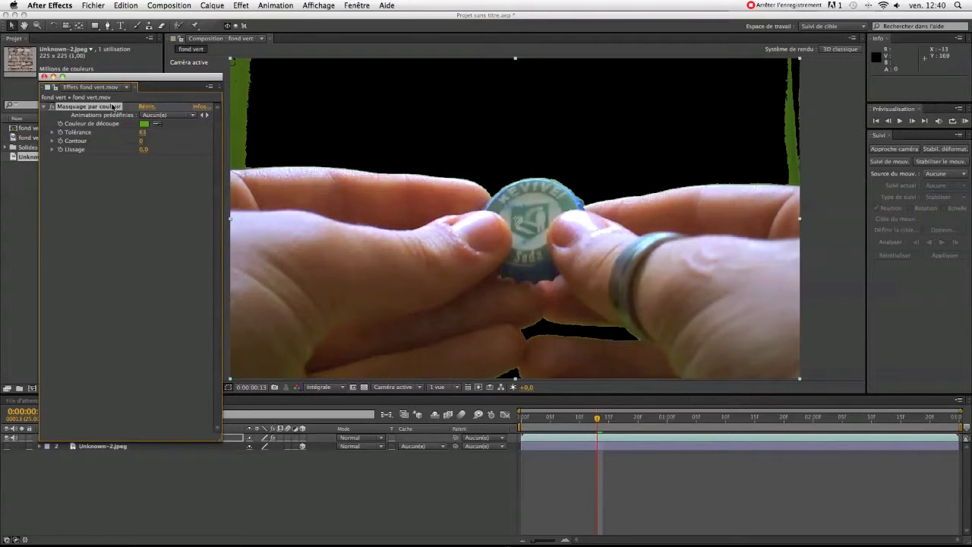
Duplicate the Masquage par couleur effect and give the copy a tolerance of 10 and the dark green of the left background edge
key(super+d)
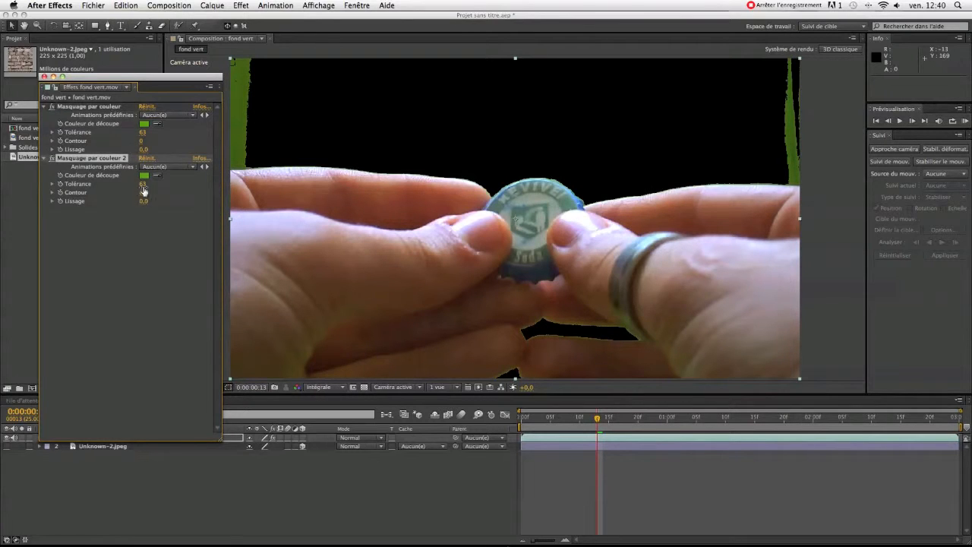
drag(118, 185, 115, 185)
click(158, 176)
click(240, 100)
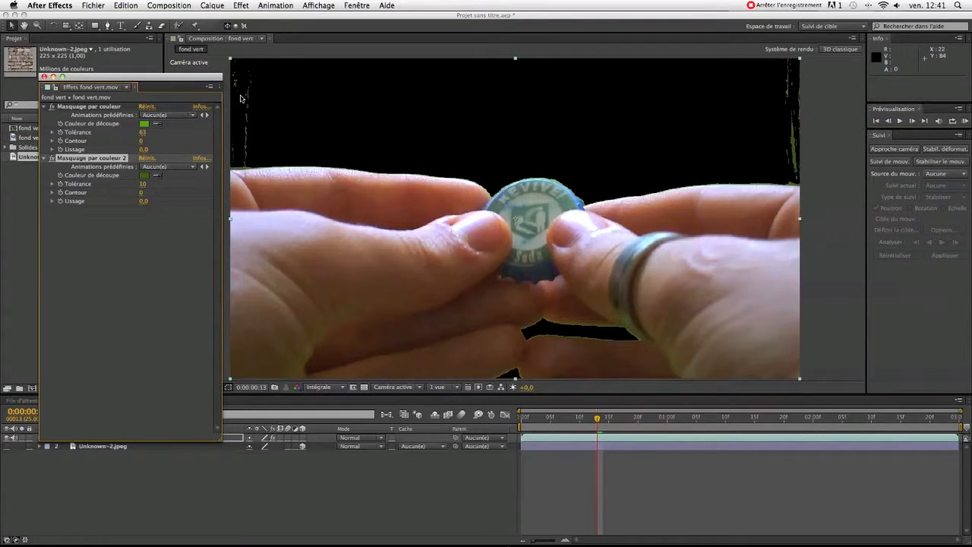
Fine-tune the second colour key's tolerance until the leftover green edges are gone, and close the effect settings
drag(142, 185, 147, 185)
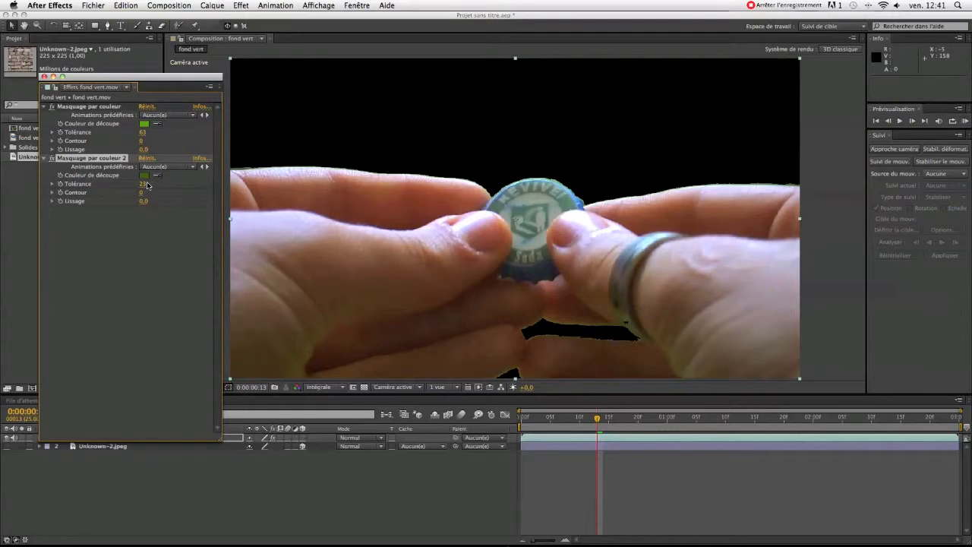
drag(146, 186, 142, 187)
click(43, 77)
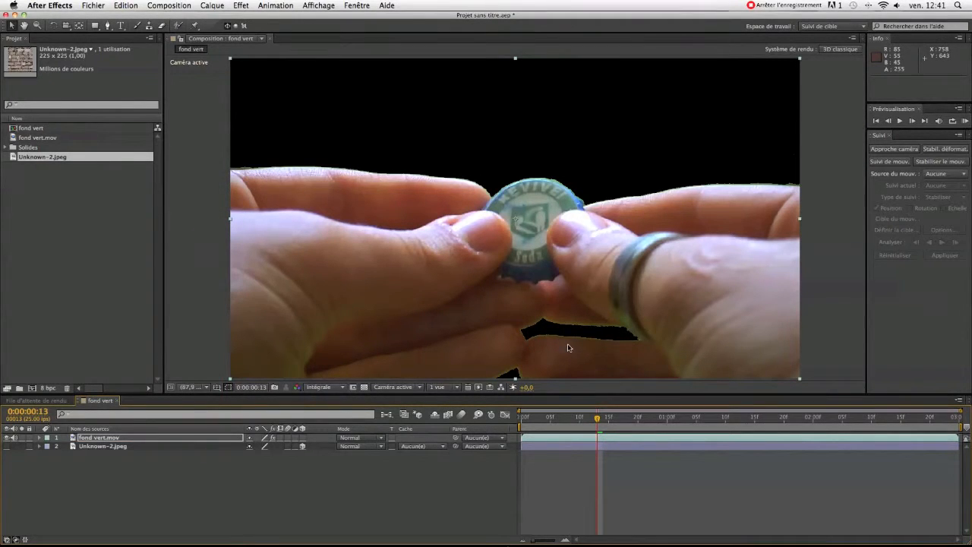
Run a RAM preview of the keyed footage and stop it
click(964, 121)
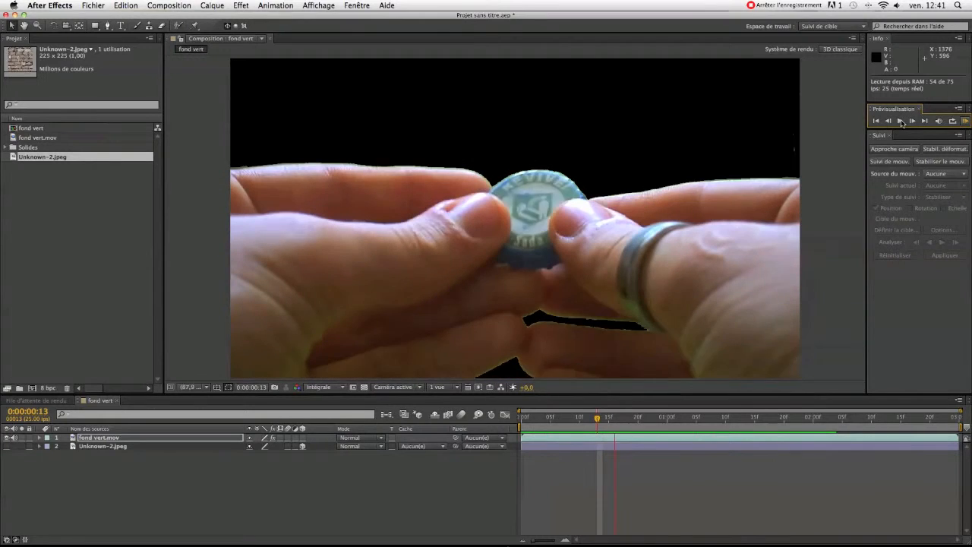
key(space)
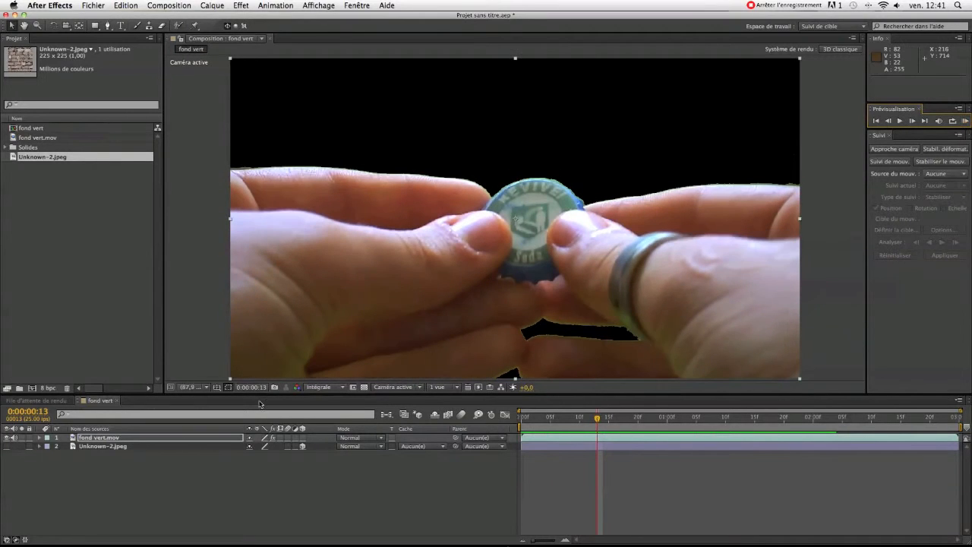
At frame 0:00:00:20, set the tolerance of Masquage par couleur 2 on fond vert.mov to 17 and close the effect settings
click(46, 438)
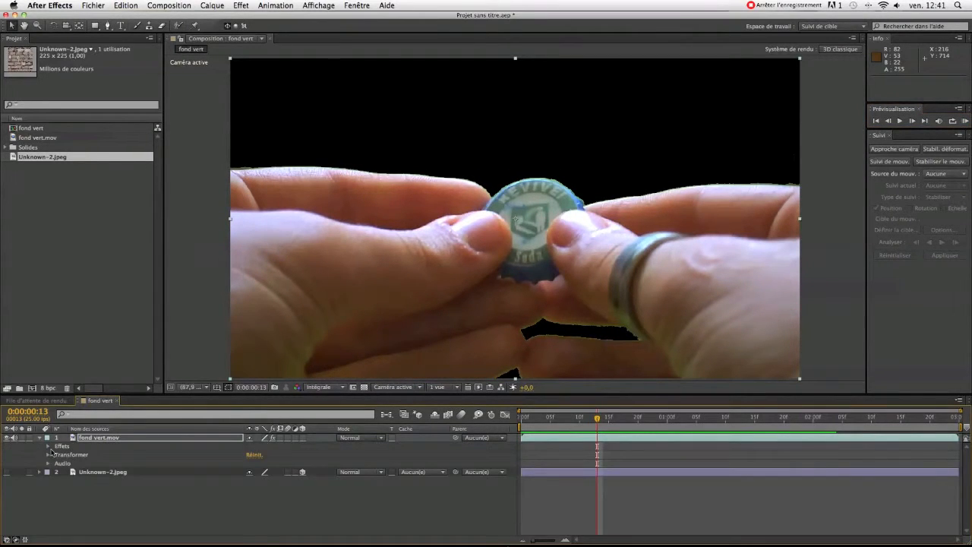
click(47, 447)
double_click(89, 462)
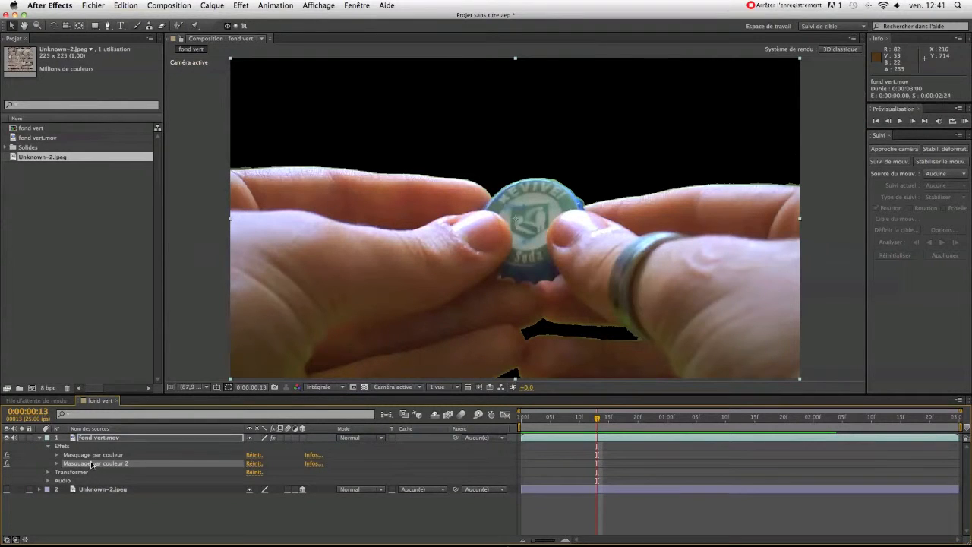
drag(608, 418, 639, 420)
drag(142, 183, 150, 185)
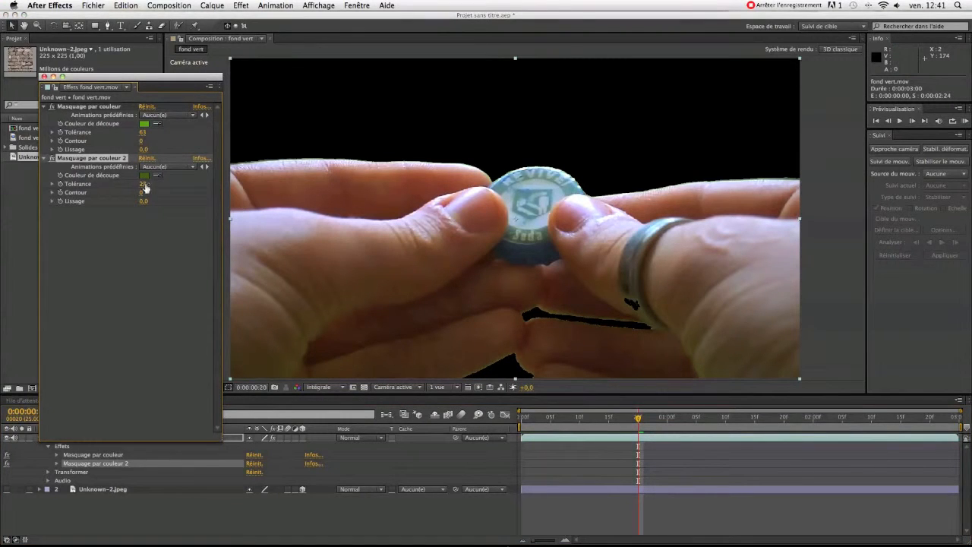
click(143, 185)
click(176, 188)
drag(144, 185, 142, 188)
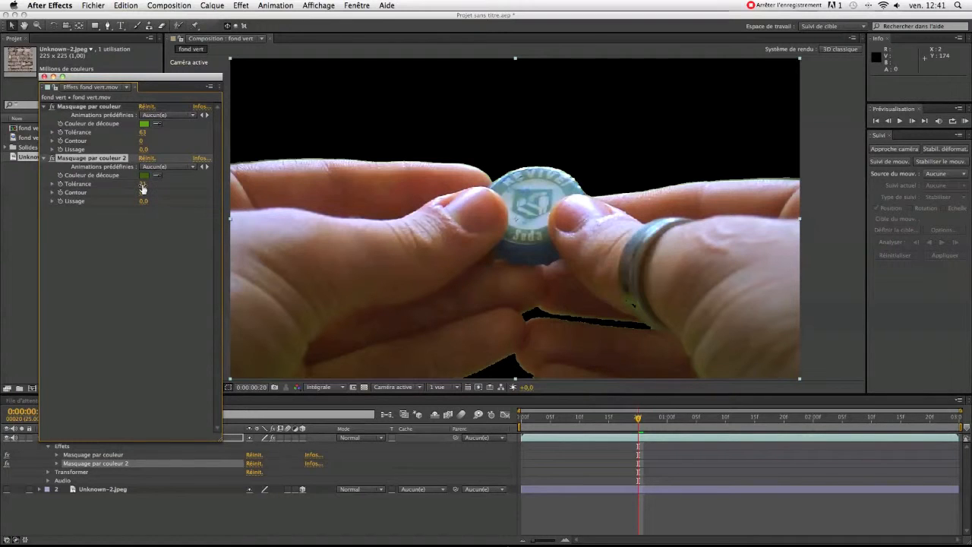
click(143, 185)
click(167, 188)
drag(144, 186, 142, 189)
click(44, 78)
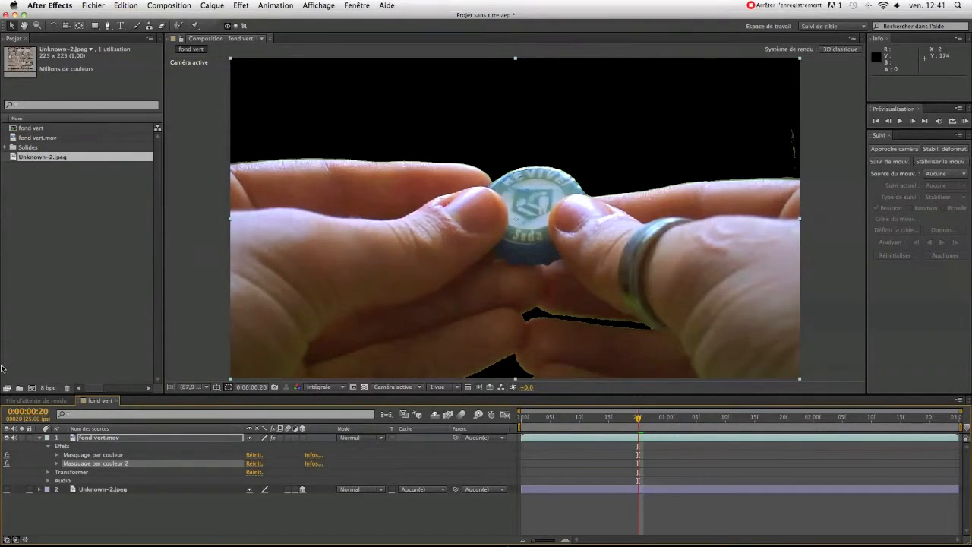
click(40, 438)
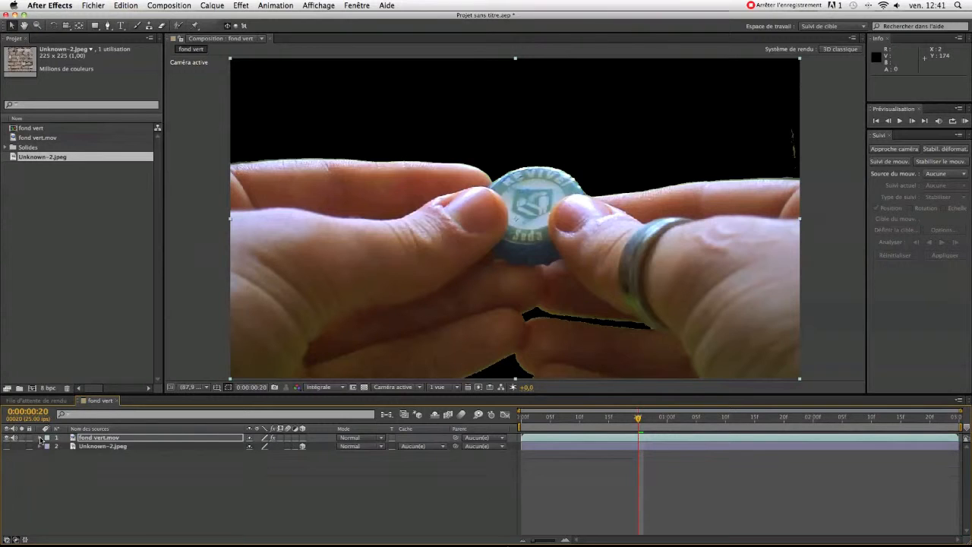
Apply the Dilaté-érodé simple effect to fond vert.mov with a Dilaté-érodé value of -19,80
click(244, 6)
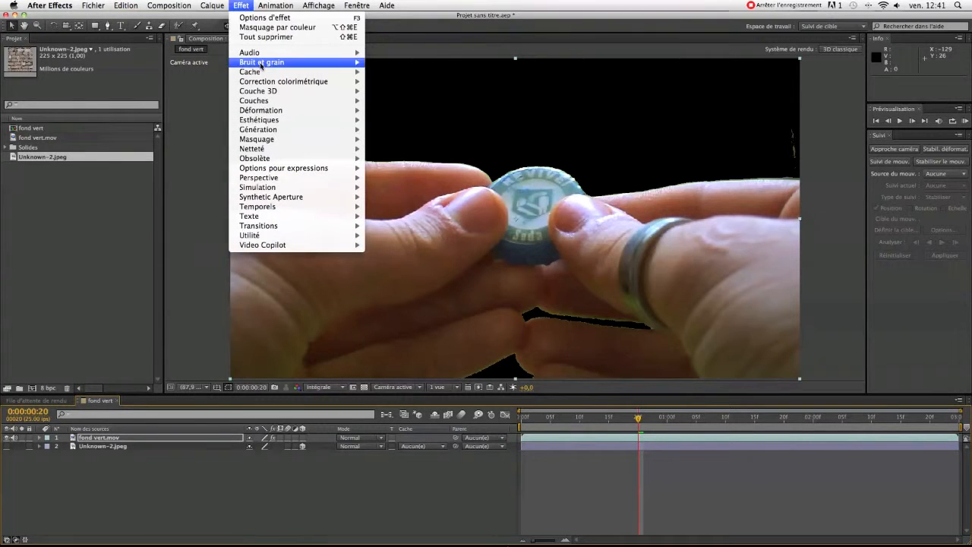
mouse_move(262, 73)
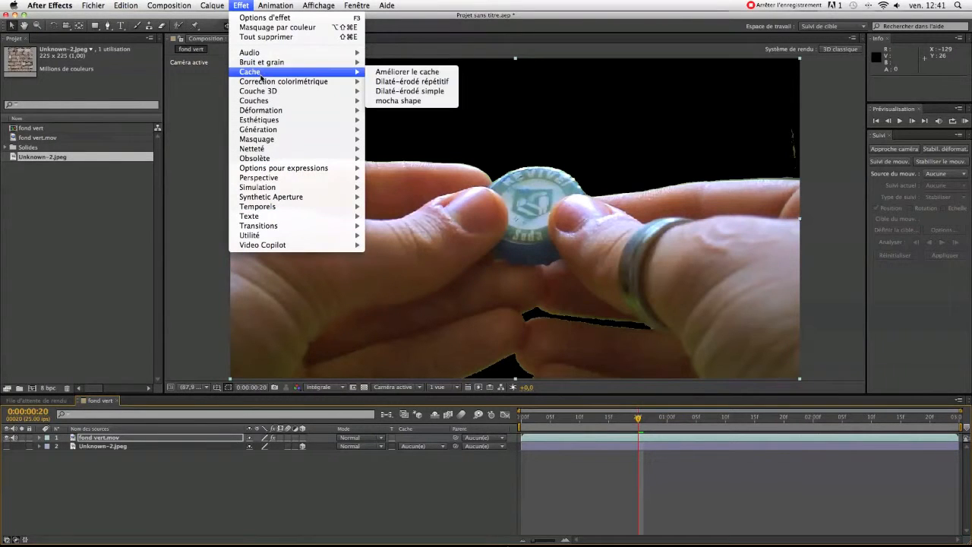
click(401, 91)
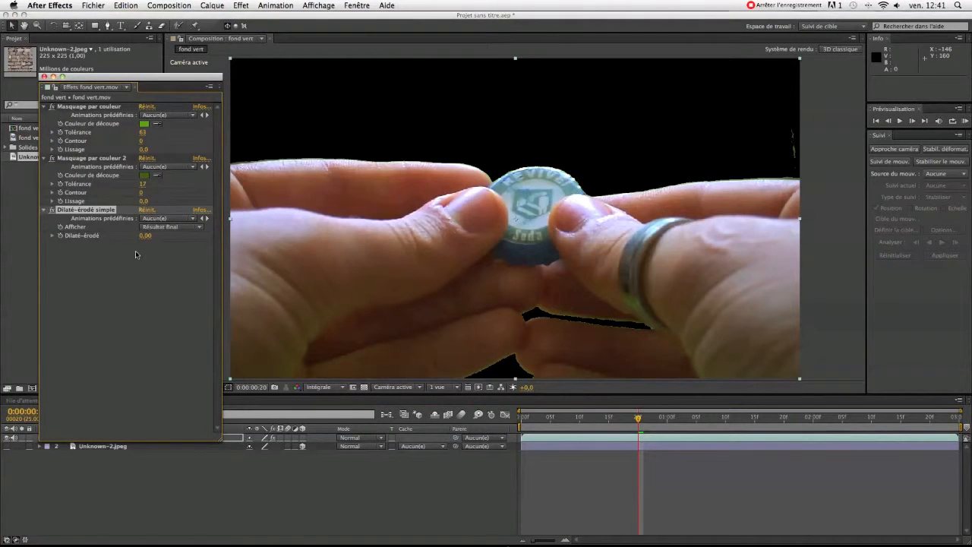
drag(150, 239, 112, 236)
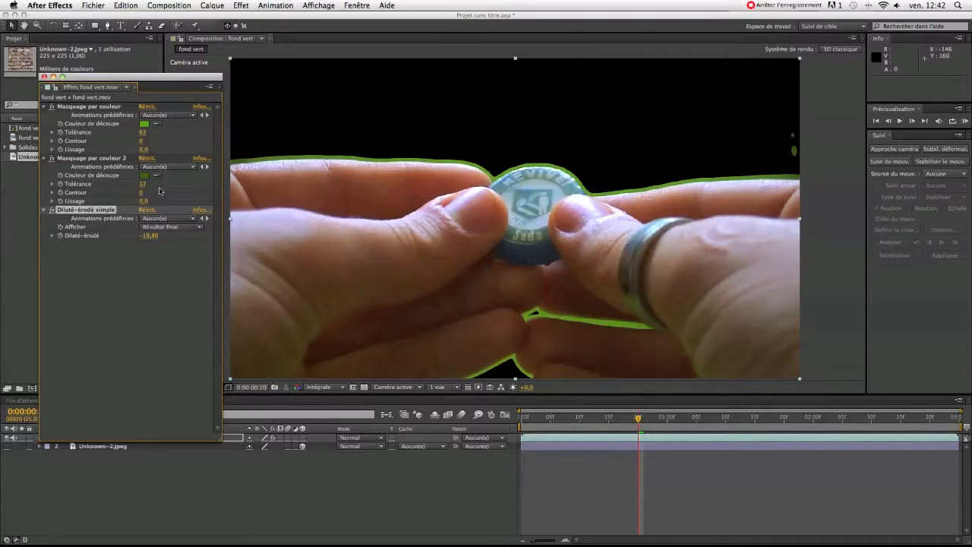
Add the Keylight (1.2) effect to fond vert.mov and sample the remaining green below the ring as its Screen Colour
click(243, 7)
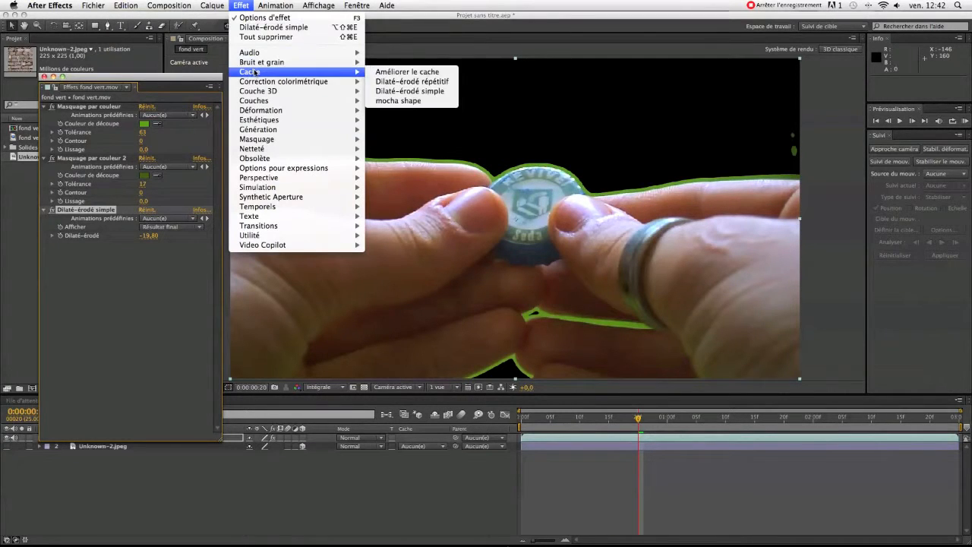
mouse_move(267, 134)
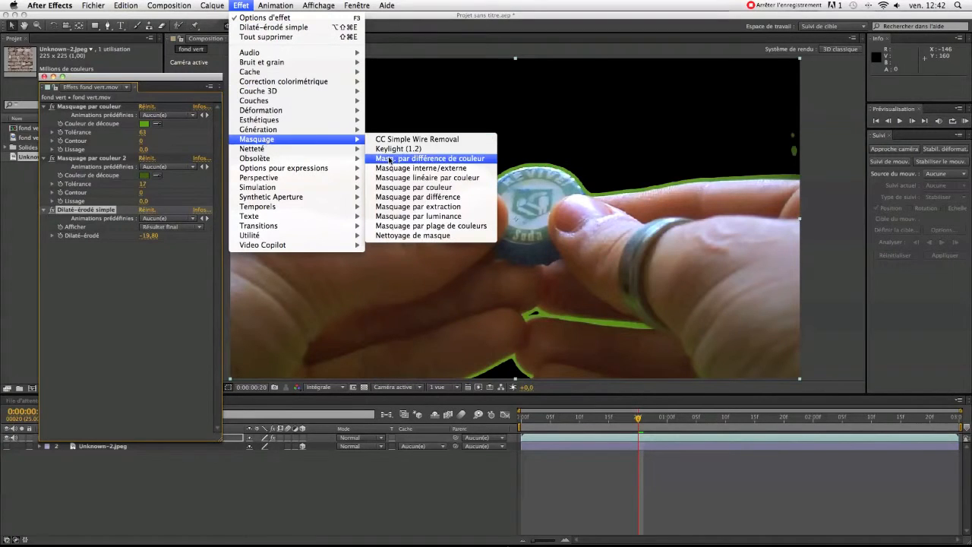
click(389, 149)
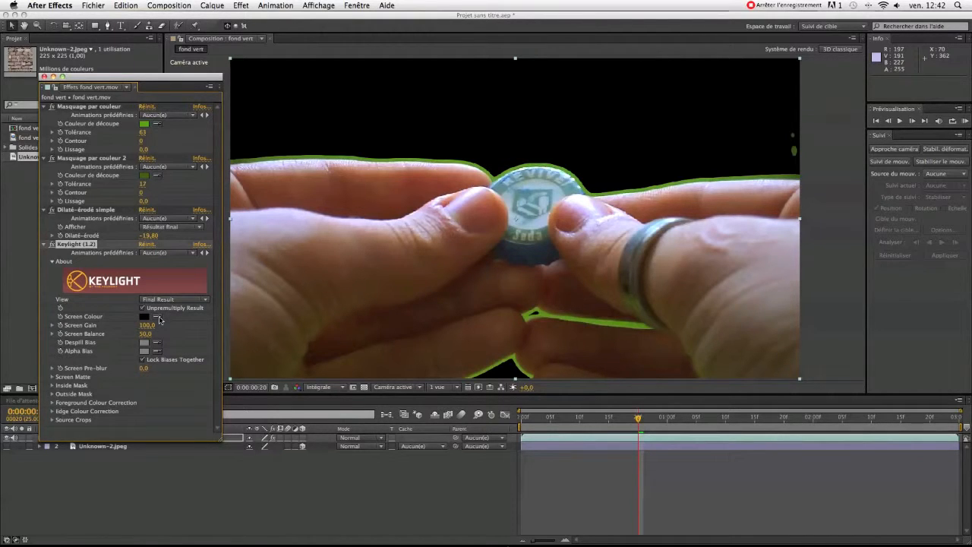
click(157, 317)
click(634, 320)
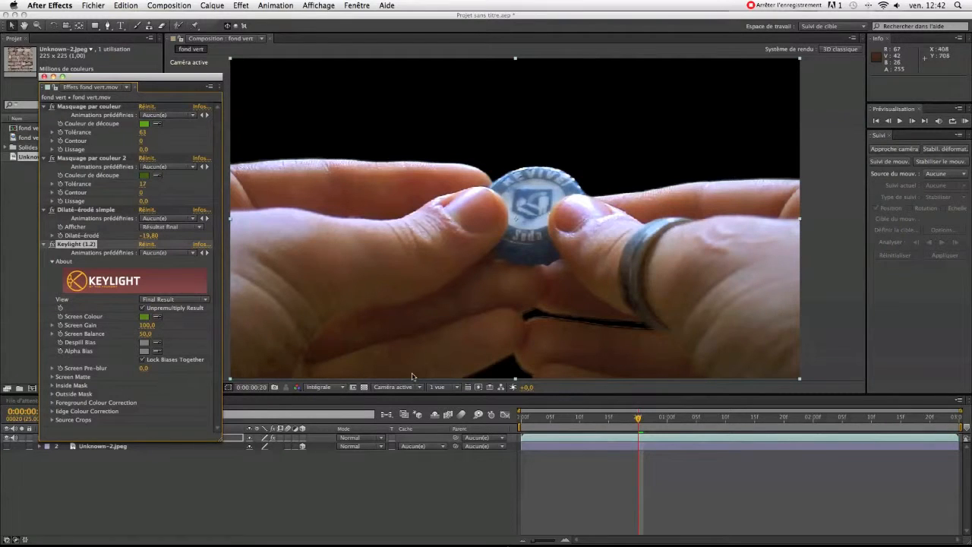
Show the transparency grid and set Keylight's Screen Gain to 94,0 and Screen Balance to 43,0
click(364, 387)
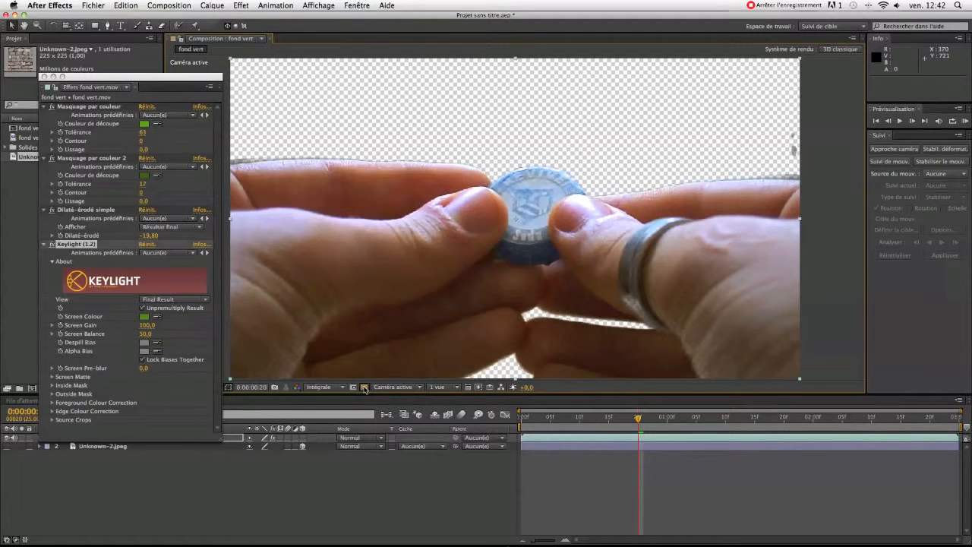
click(364, 387)
click(364, 387)
mouse_move(149, 329)
mouse_down()
mouse_move(137, 325)
mouse_move(158, 325)
mouse_up()
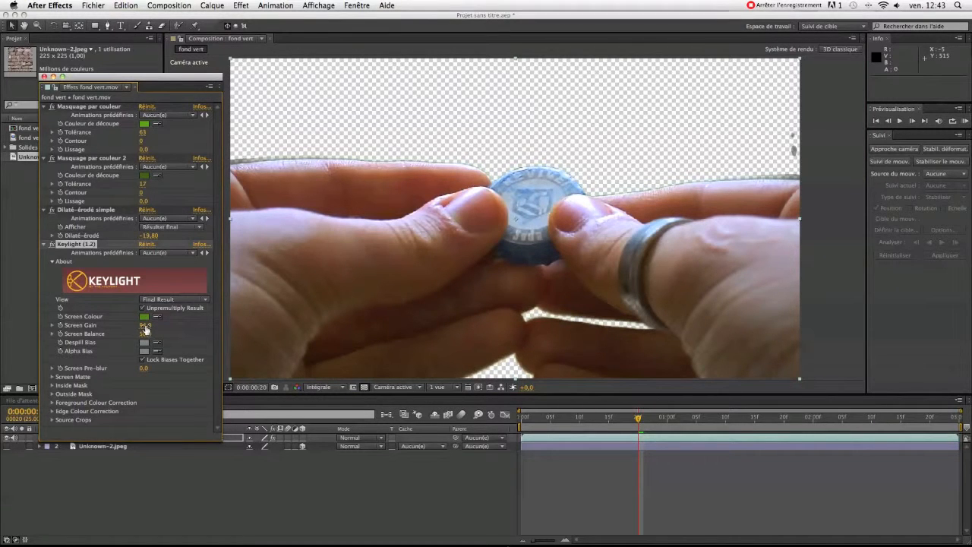
drag(144, 334, 149, 368)
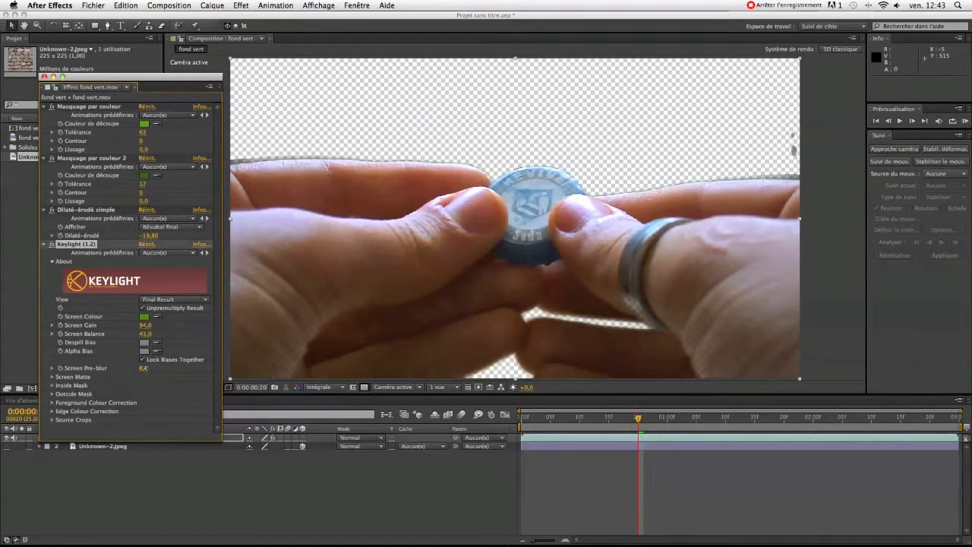
In Keylight's Screen Matte settings, set Clip Black to 59,0 and Clip White to 71,0
click(51, 376)
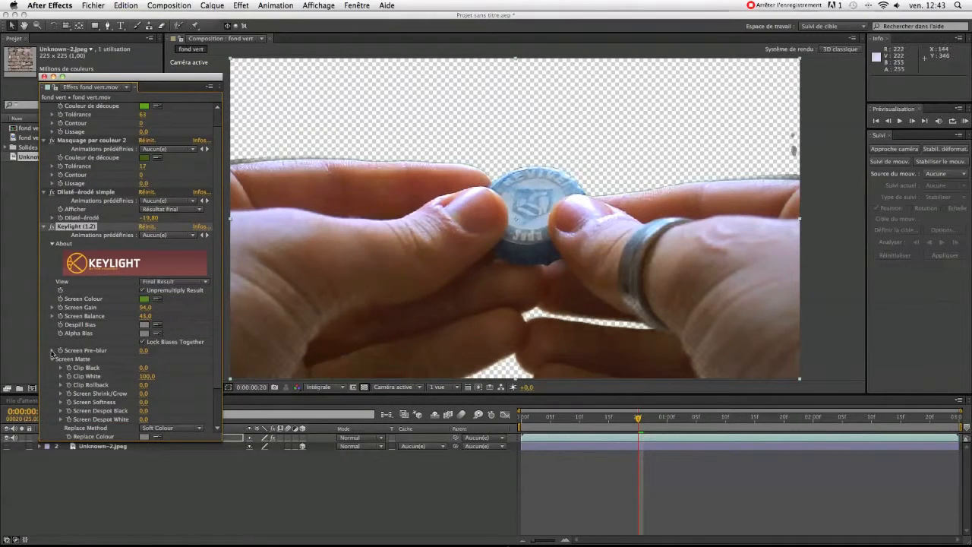
drag(144, 369, 158, 369)
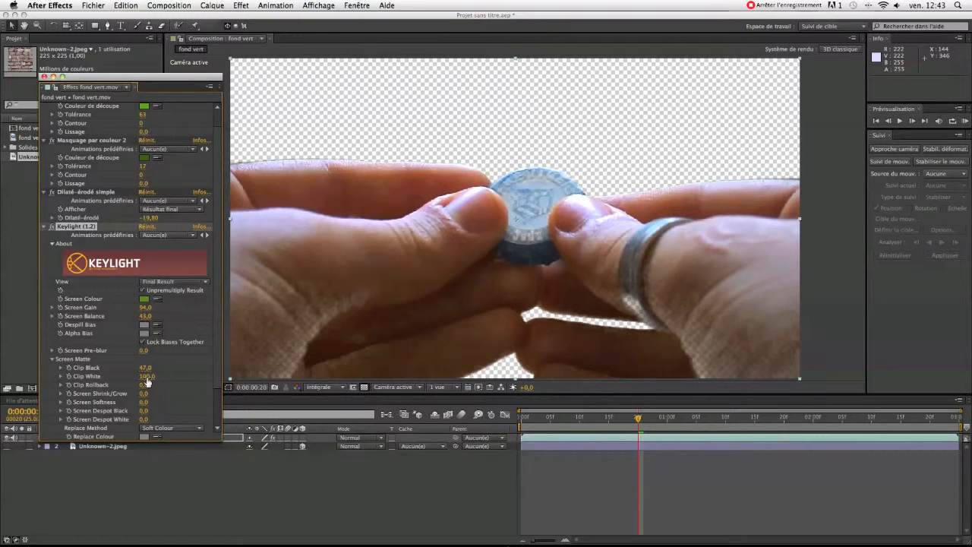
mouse_move(147, 381)
mouse_down()
mouse_move(126, 379)
mouse_move(161, 369)
mouse_move(143, 370)
mouse_move(146, 380)
mouse_up()
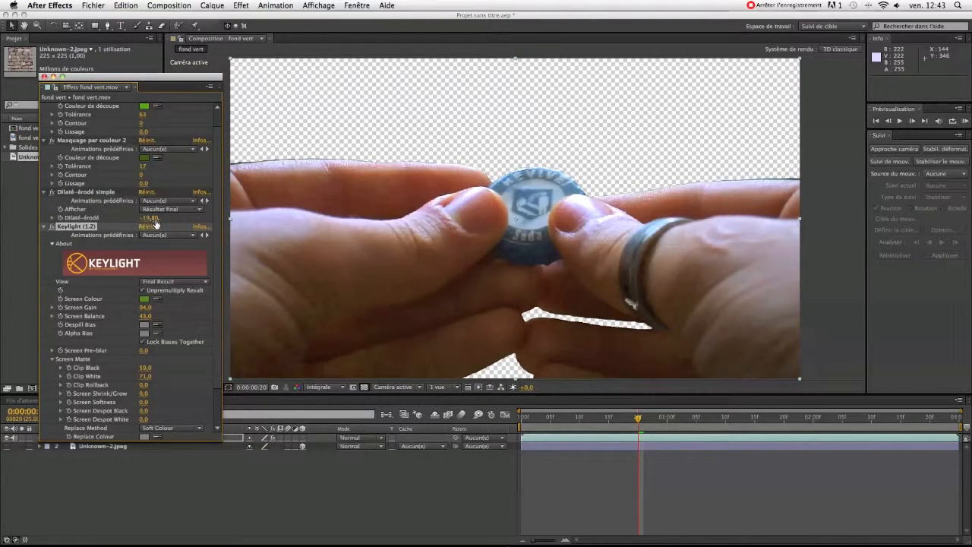
Set the Dilaté-érodé value to -6,60 and Keylight's Screen Pre-blur to 4,3
mouse_move(155, 220)
mouse_down()
mouse_move(185, 219)
mouse_move(151, 220)
mouse_up()
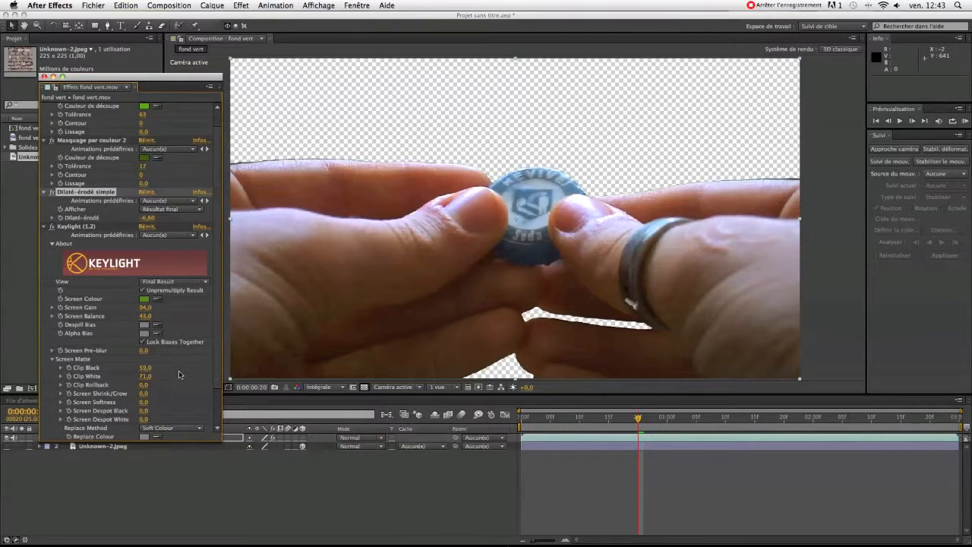
drag(145, 353, 163, 348)
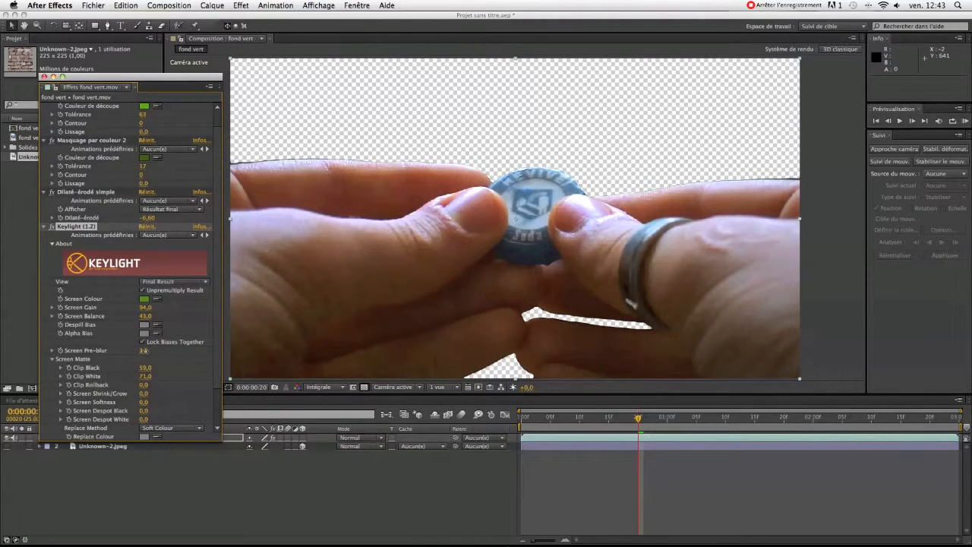
drag(144, 352, 170, 354)
drag(152, 350, 140, 352)
Try growing Keylight's screen matte, return Shrink/Grow to 0,0, set Screen Softness to 3,0 and raise both Screen Despot values
drag(145, 396, 158, 395)
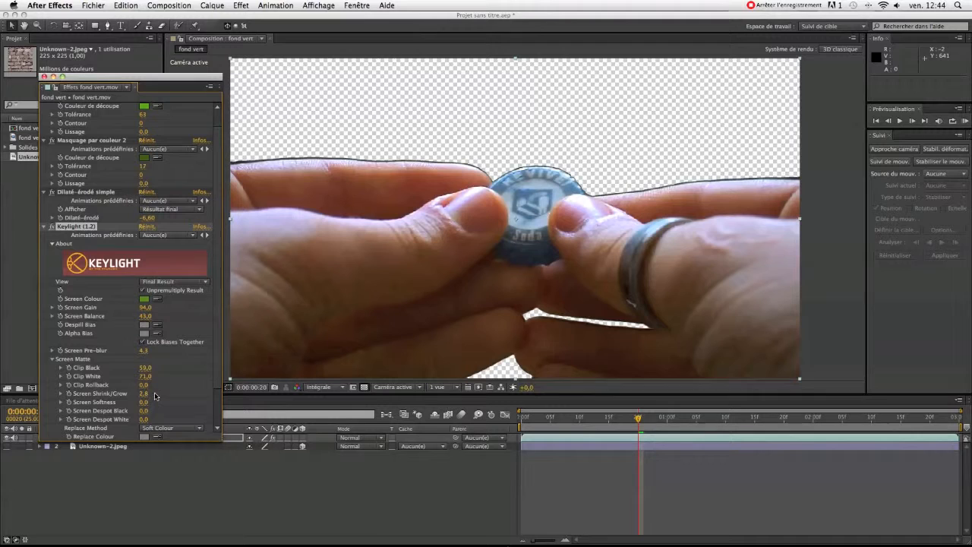
drag(138, 394, 139, 394)
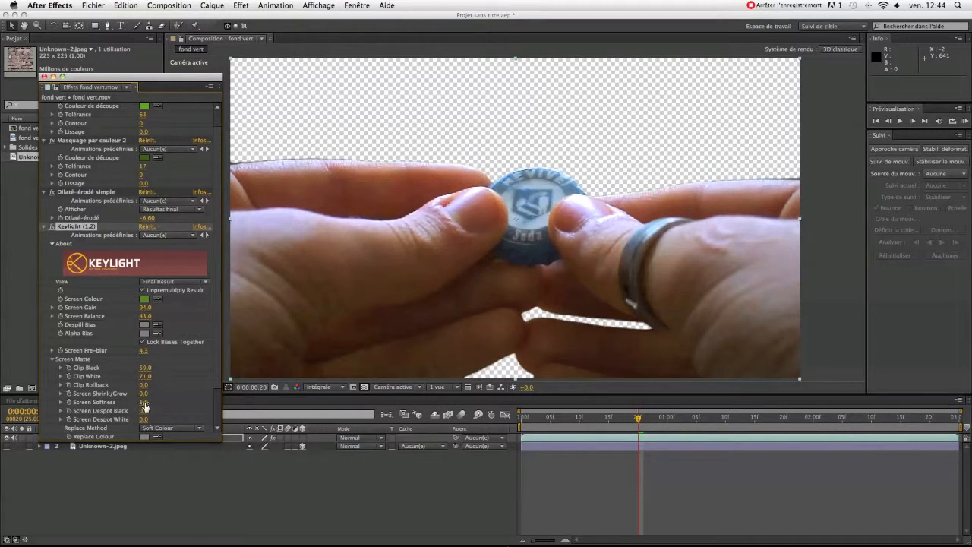
drag(142, 403, 163, 411)
drag(144, 422, 159, 421)
scroll(97, 371, down, 3)
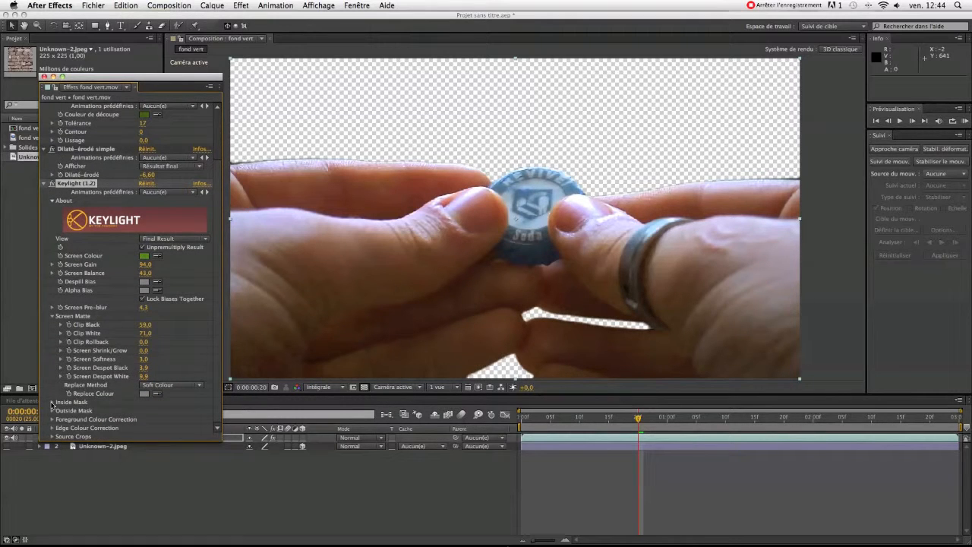
Collapse the four effects of fond vert.mov and close the effect settings
click(43, 185)
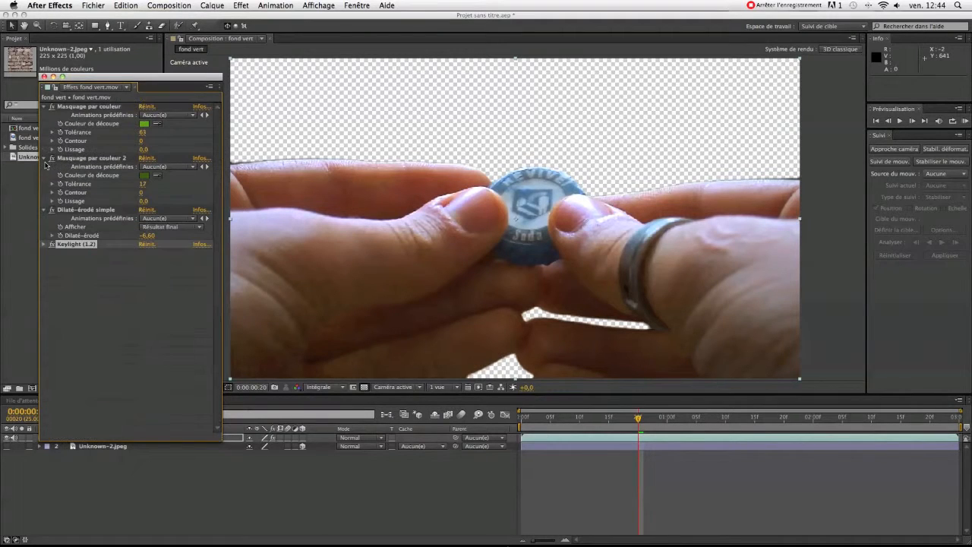
click(45, 211)
click(44, 158)
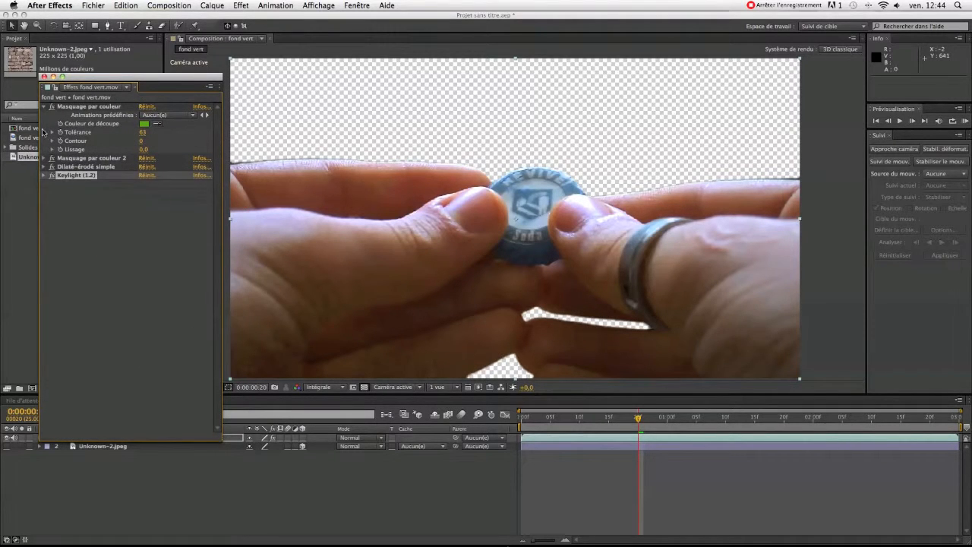
click(44, 107)
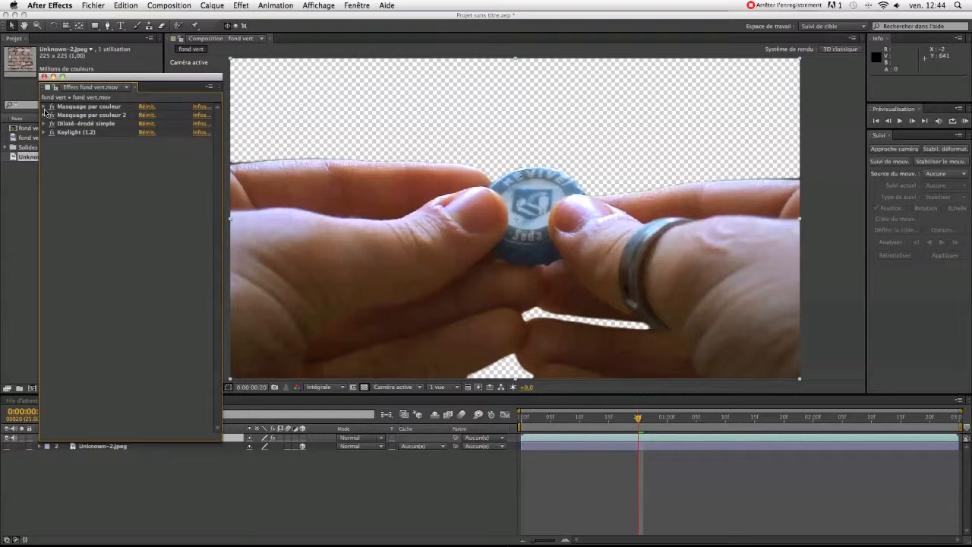
click(44, 77)
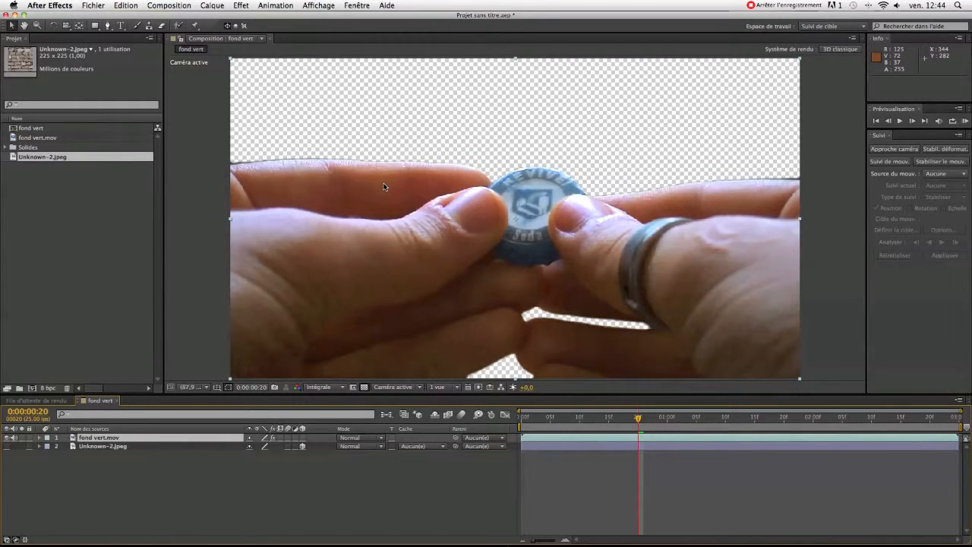
key(comma)
key(comma)
key(comma)
key(comma)
click(204, 388)
click(212, 383)
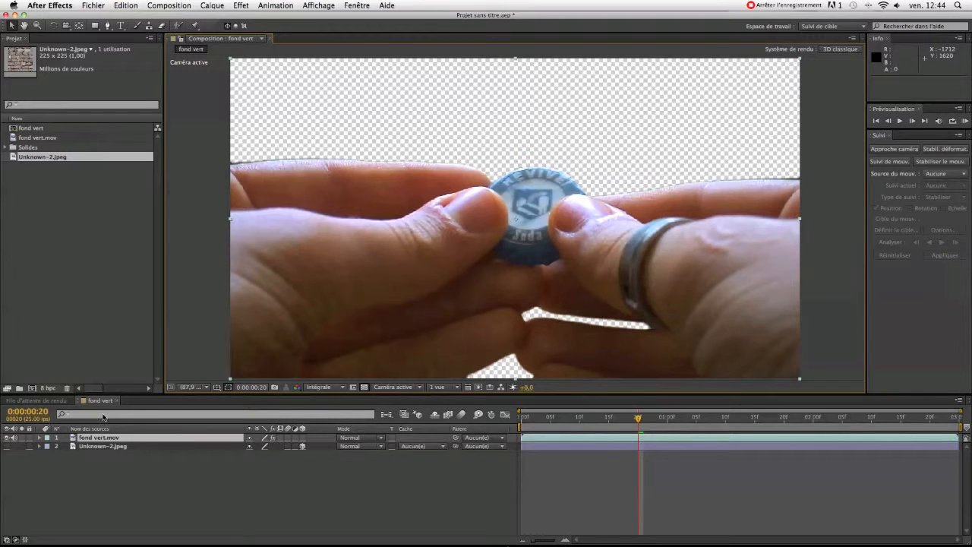
Make the Unknown-2.jpeg wall layer visible behind the hands, then run a RAM preview of the composite and stop it
click(6, 447)
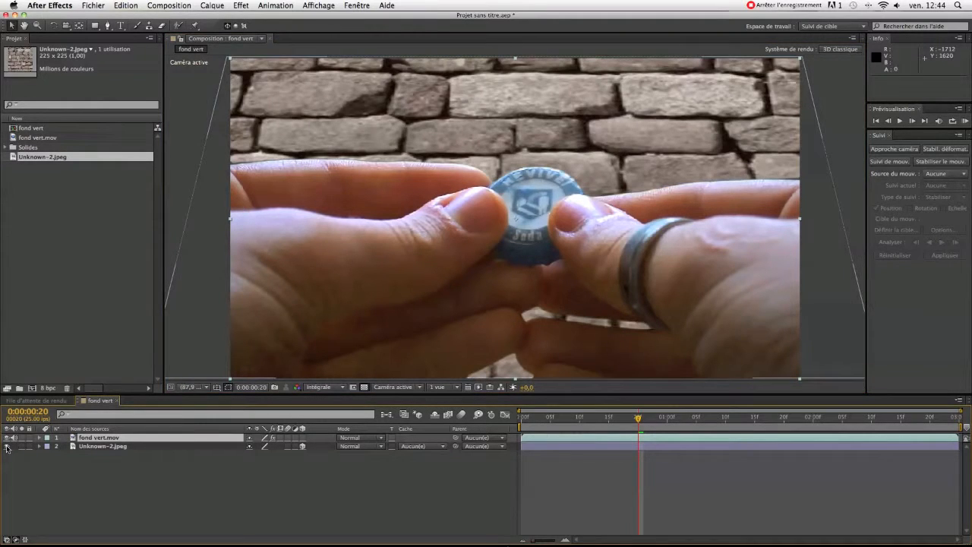
click(543, 497)
click(965, 121)
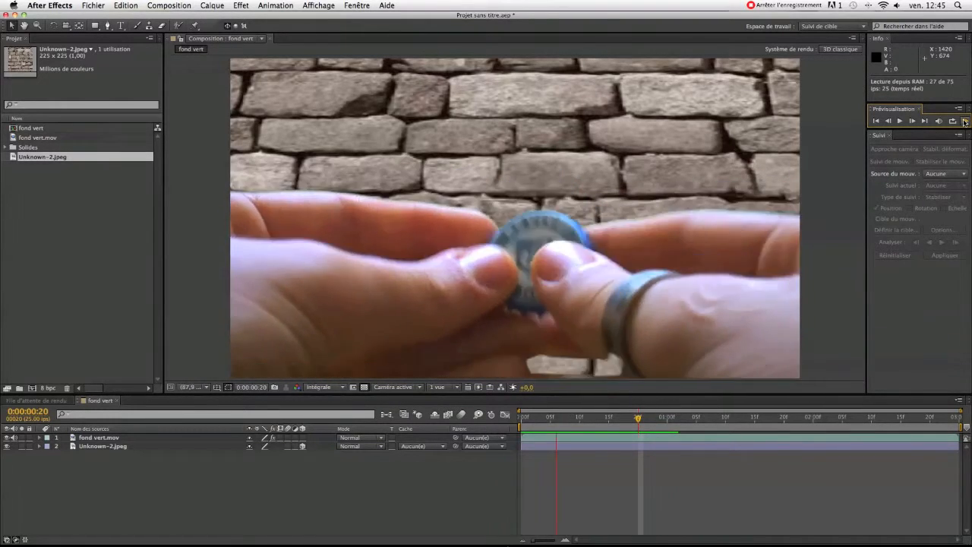
click(965, 122)
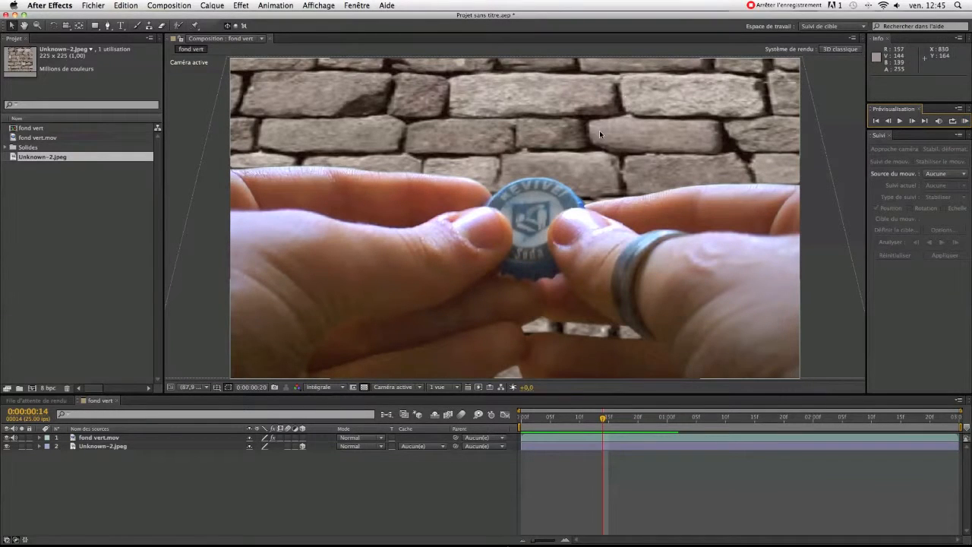
scroll(592, 194, down, 4)
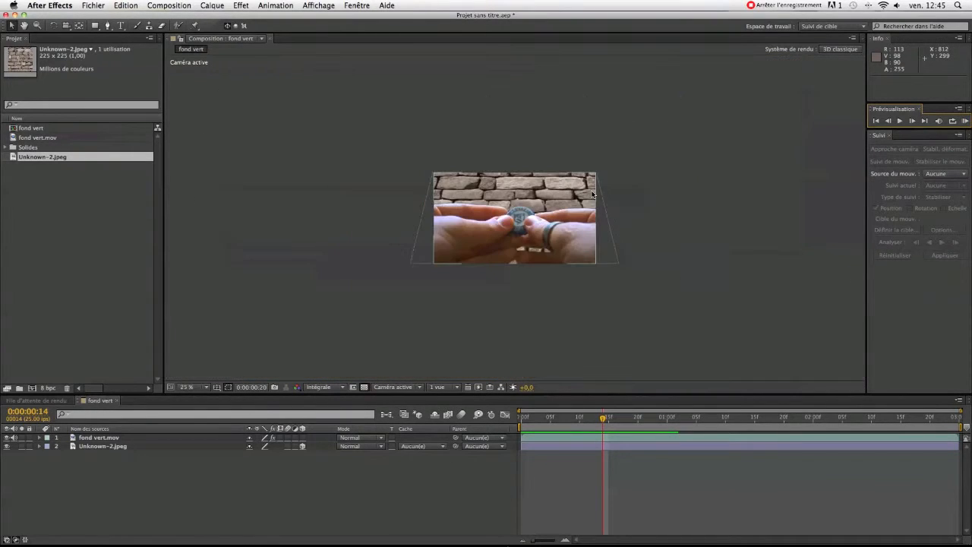
click(206, 387)
click(199, 384)
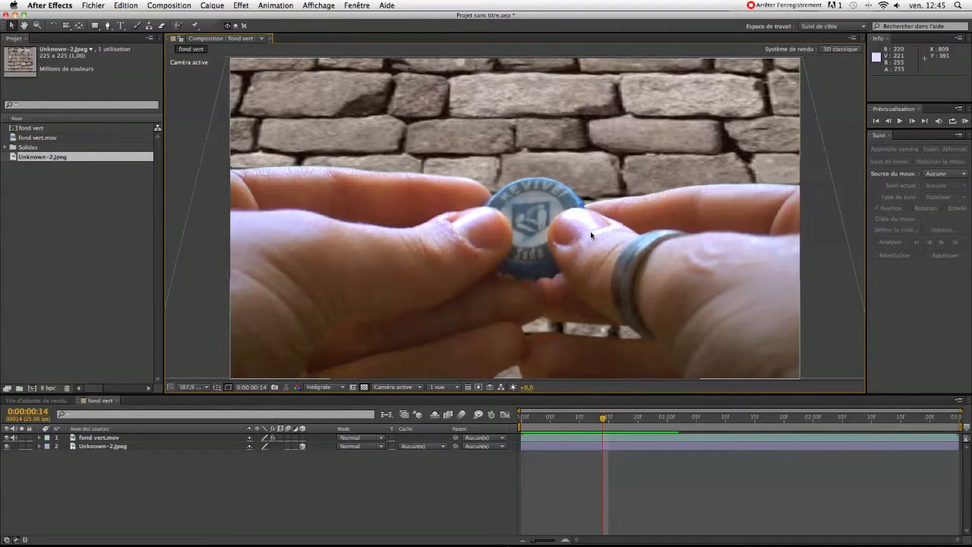
Move the fond vert timeline ahead of the render queue and create a new composition from the fond vert composition
click(32, 128)
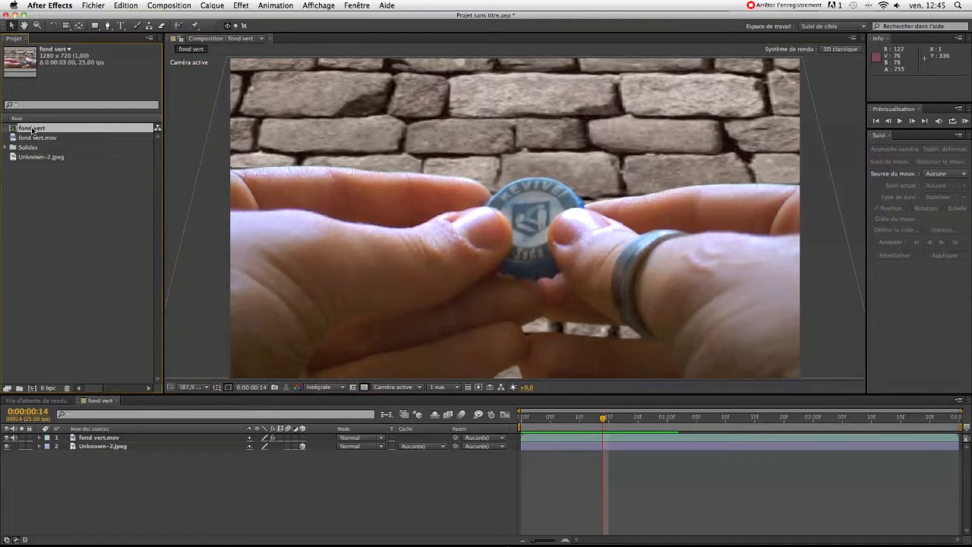
click(97, 402)
drag(97, 402, 38, 401)
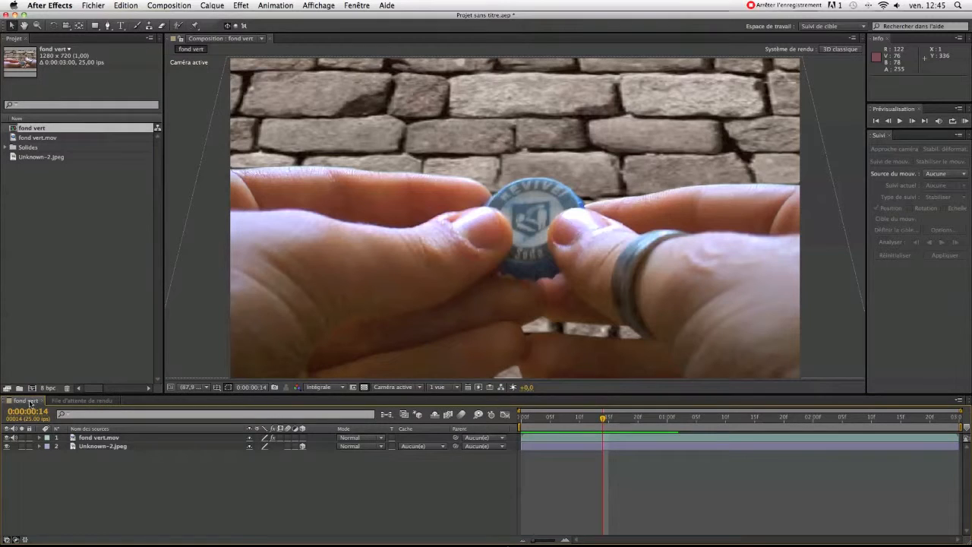
click(38, 130)
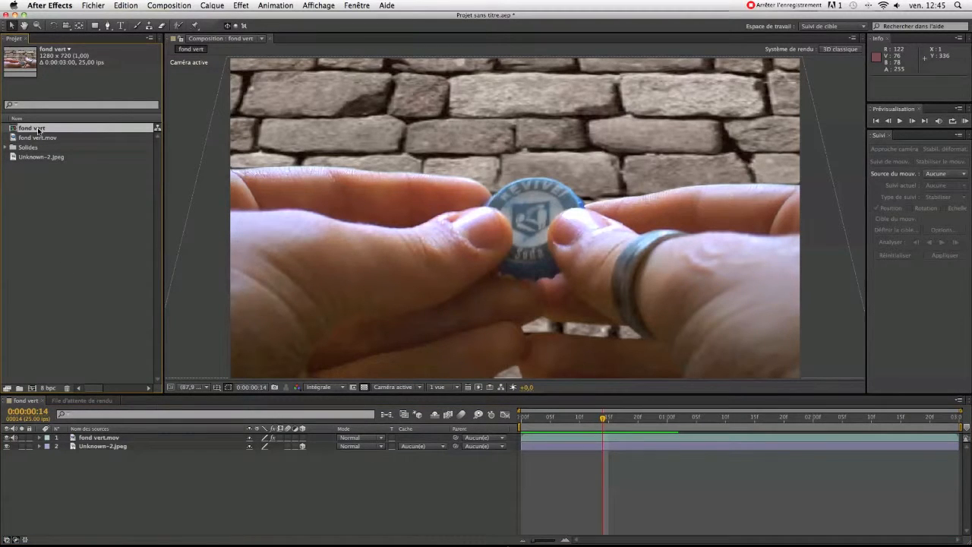
right_click(38, 130)
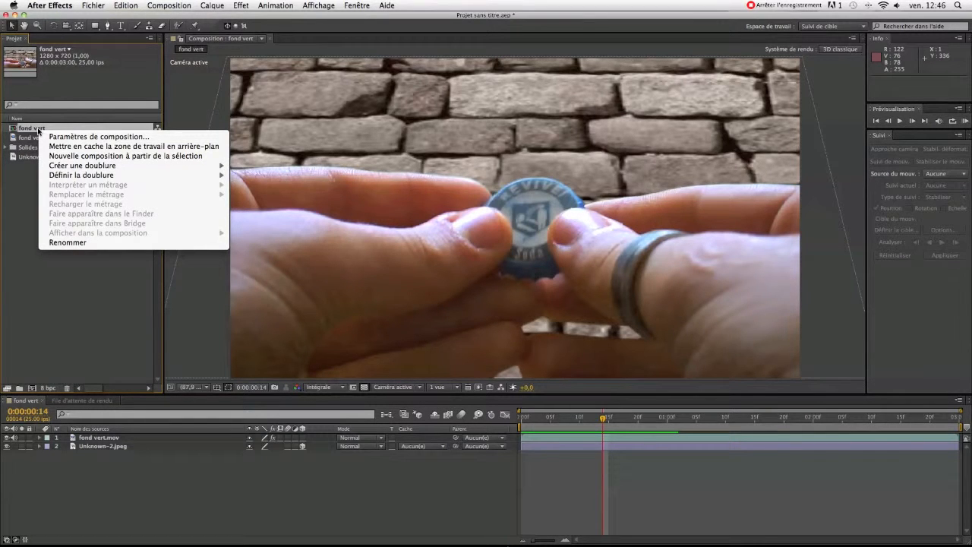
click(67, 156)
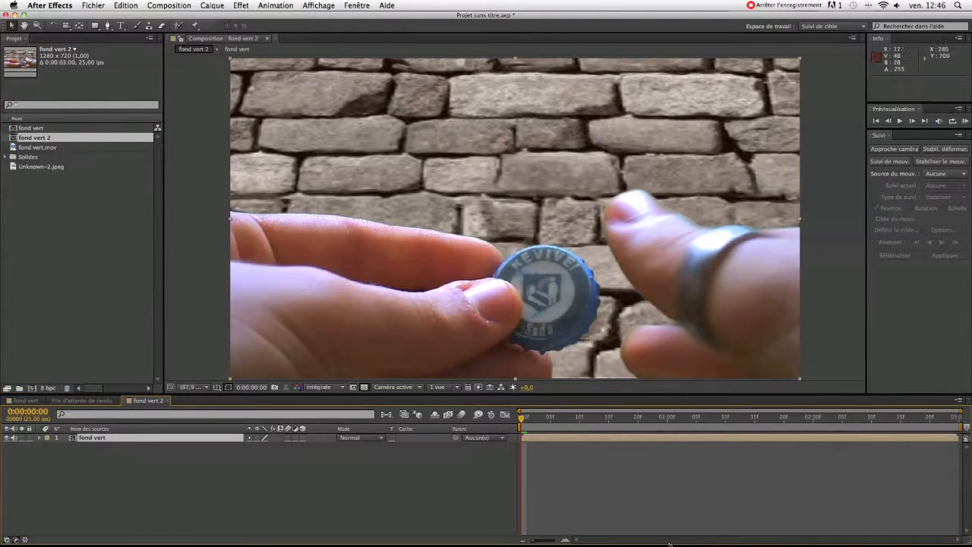
At frame 21, add a Courbes effect to the nested fond vert layer and raise its RVB curve slightly at two points
drag(525, 427, 645, 420)
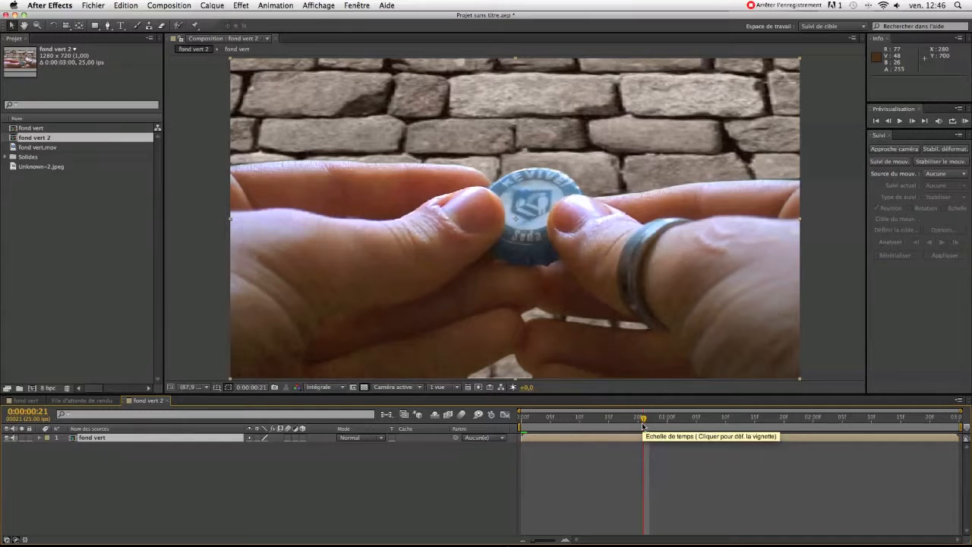
click(245, 7)
mouse_move(263, 67)
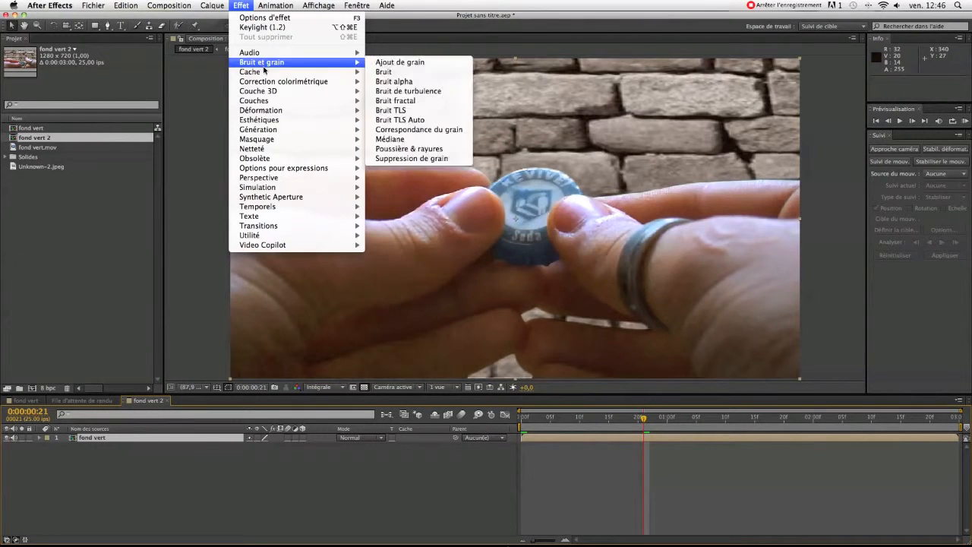
click(422, 206)
mouse_move(105, 193)
mouse_down()
mouse_move(95, 175)
mouse_move(97, 183)
mouse_move(132, 176)
mouse_move(120, 163)
mouse_move(97, 188)
mouse_up()
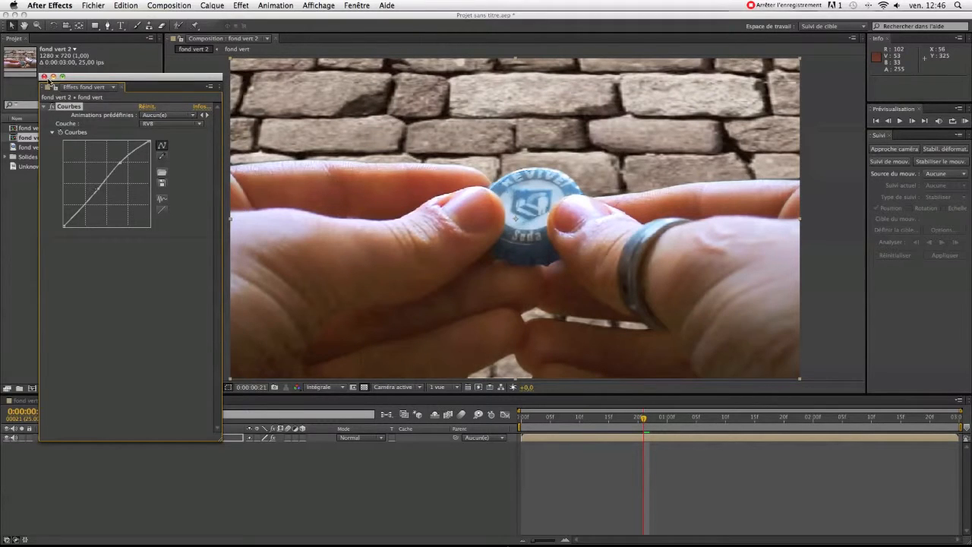
click(44, 77)
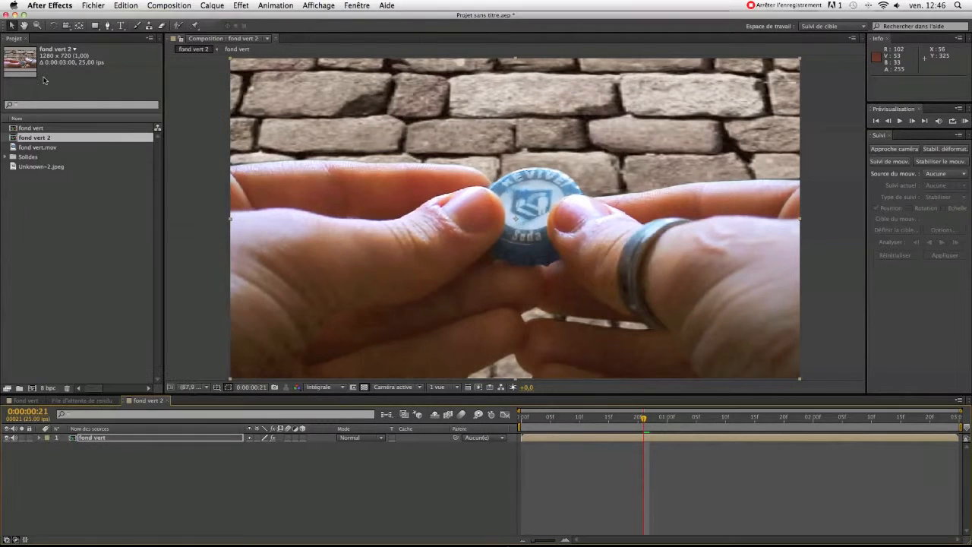
Add a Balance des couleurs (TLS) effect to the fond vert layer, set Teinte to 10,0° and adjust its Luminosité and Saturation
click(241, 5)
mouse_move(332, 82)
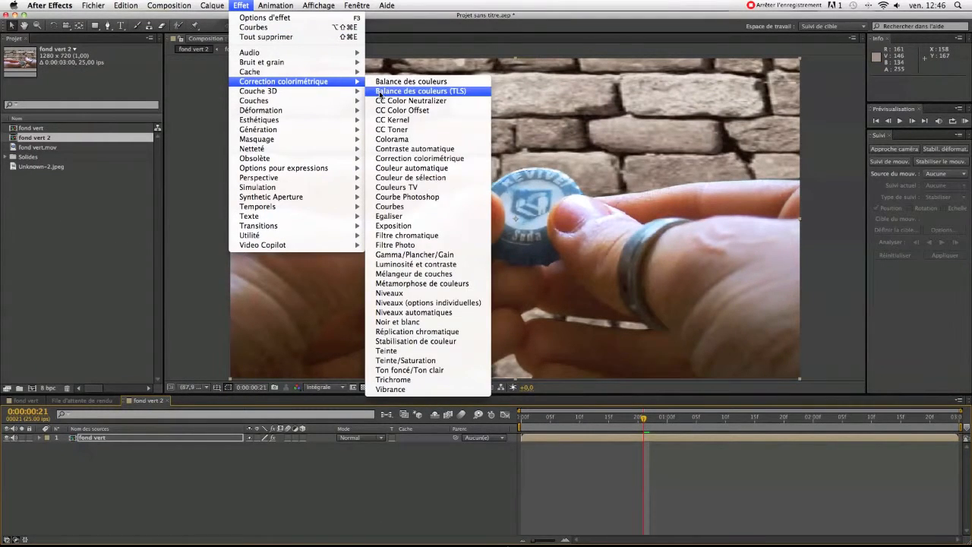
click(421, 91)
drag(148, 267, 149, 265)
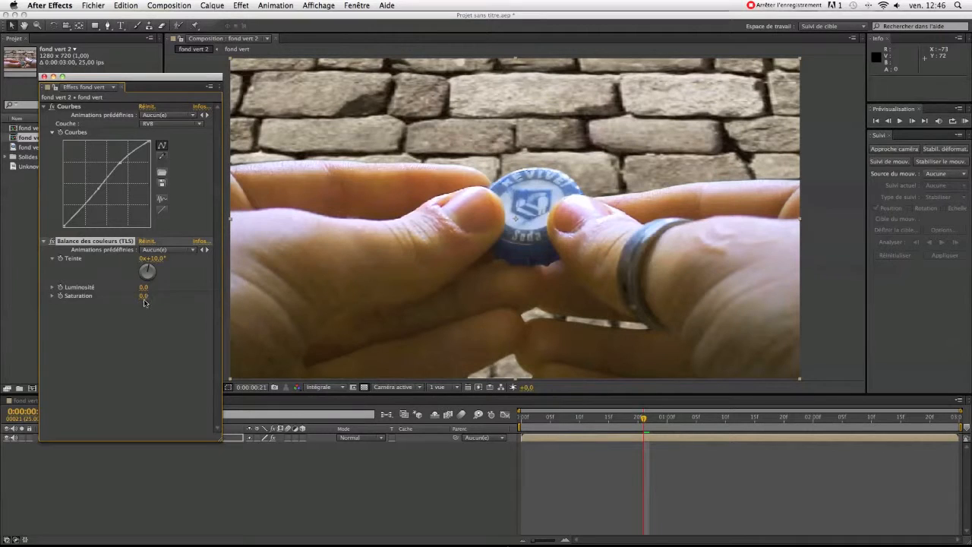
mouse_move(143, 288)
mouse_down()
mouse_move(138, 306)
mouse_move(94, 297)
mouse_move(139, 290)
mouse_move(149, 300)
mouse_up()
click(44, 78)
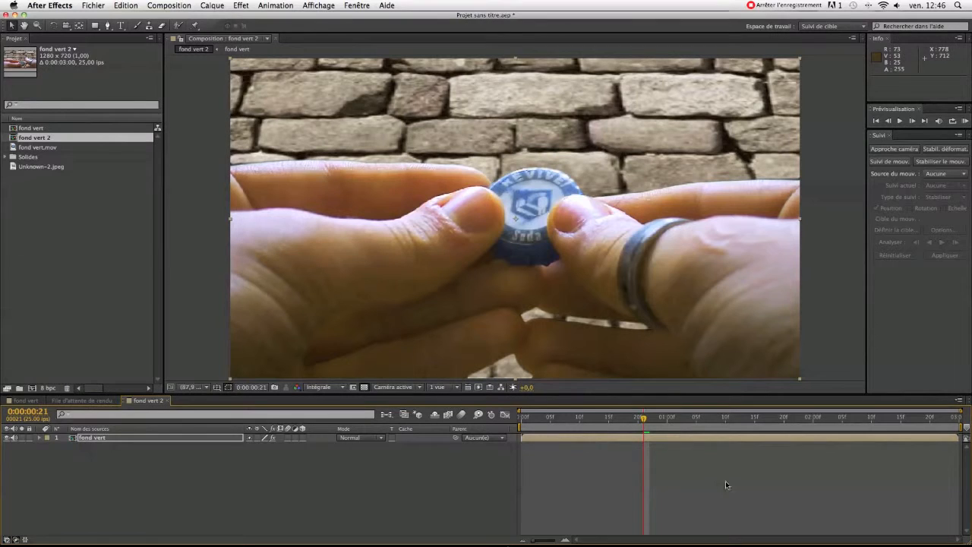
Run a RAM preview of the colour-corrected fond vert 2 composition, then stop it
click(748, 484)
click(964, 121)
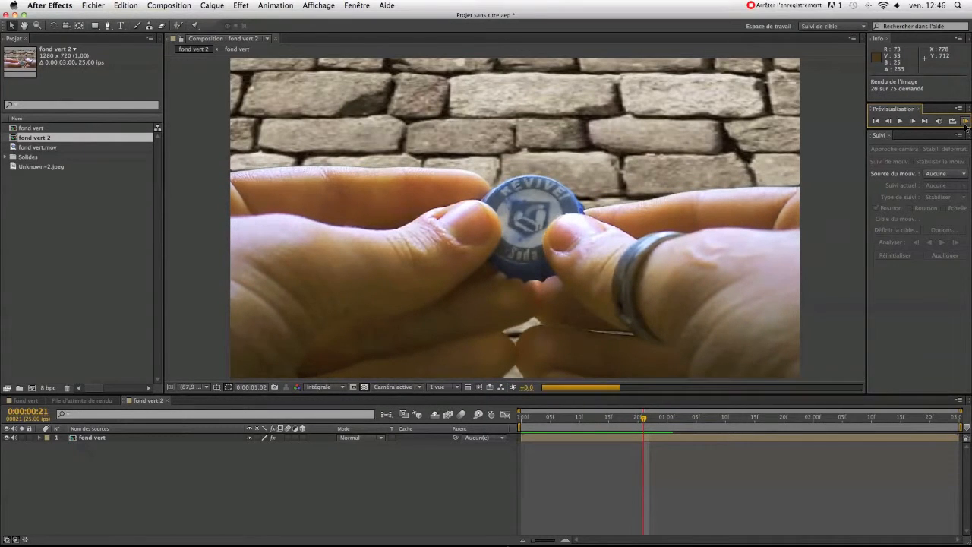
key(space)
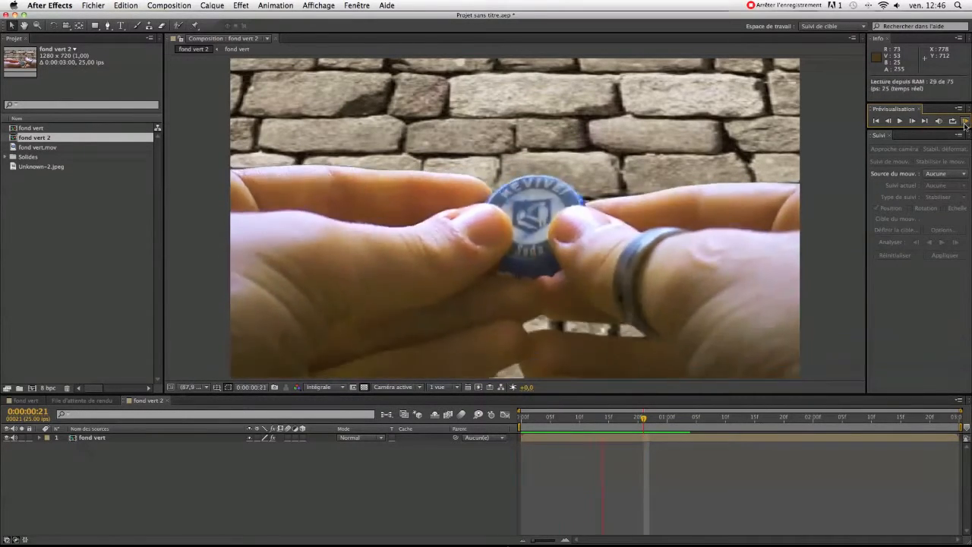
key(space)
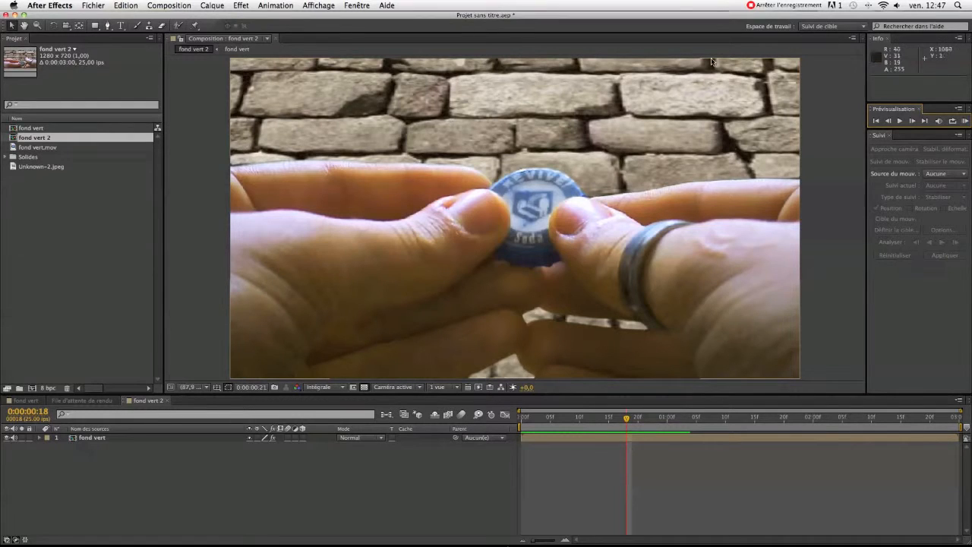
In the fond vert composition, draw a four-point pen mask on fond vert.mov around the frame's upper right corner, extending outside the image
click(108, 25)
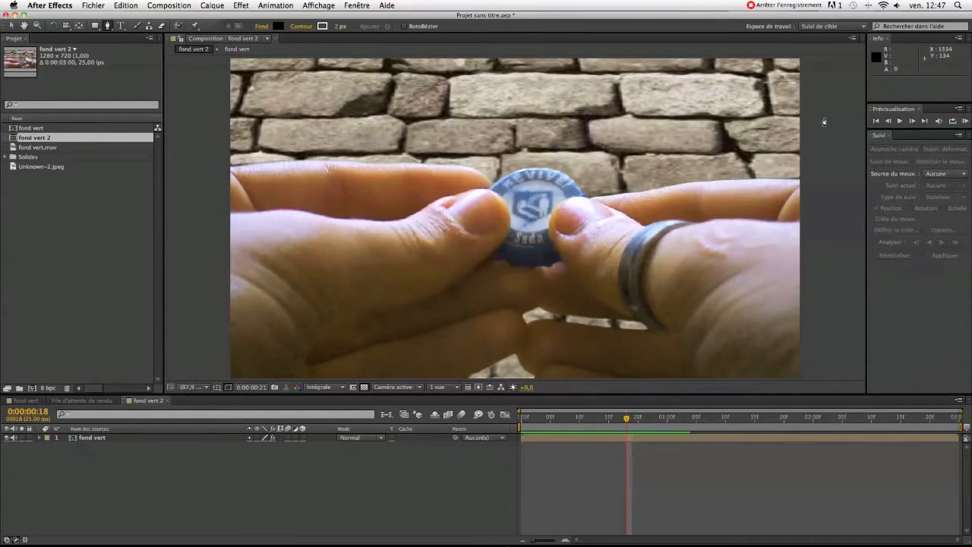
scroll(823, 122, down, 3)
scroll(806, 128, up, 4)
scroll(806, 127, down, 2)
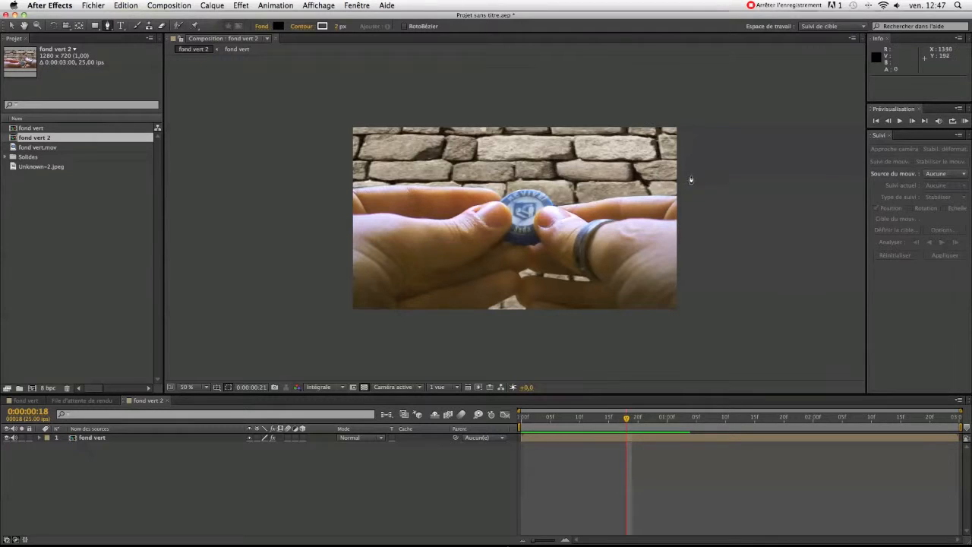
click(25, 400)
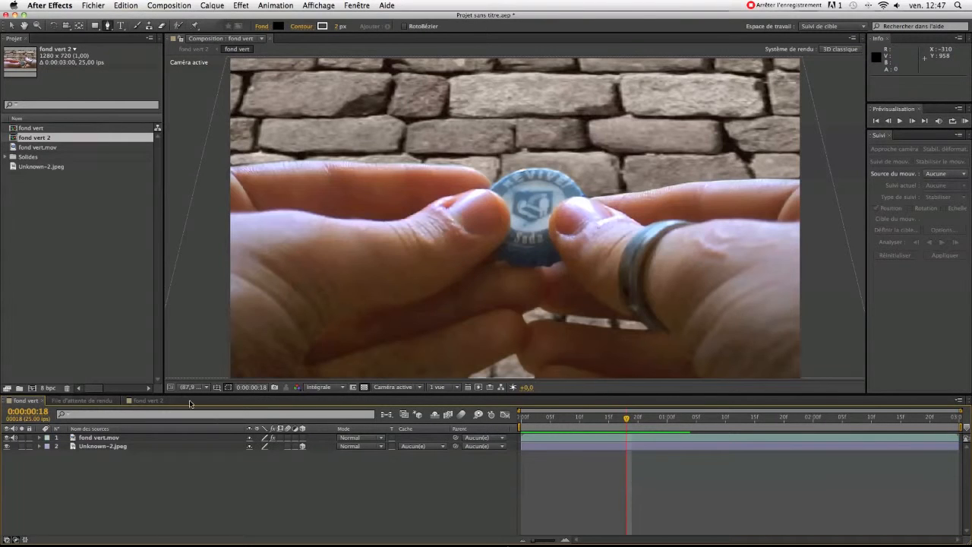
click(633, 438)
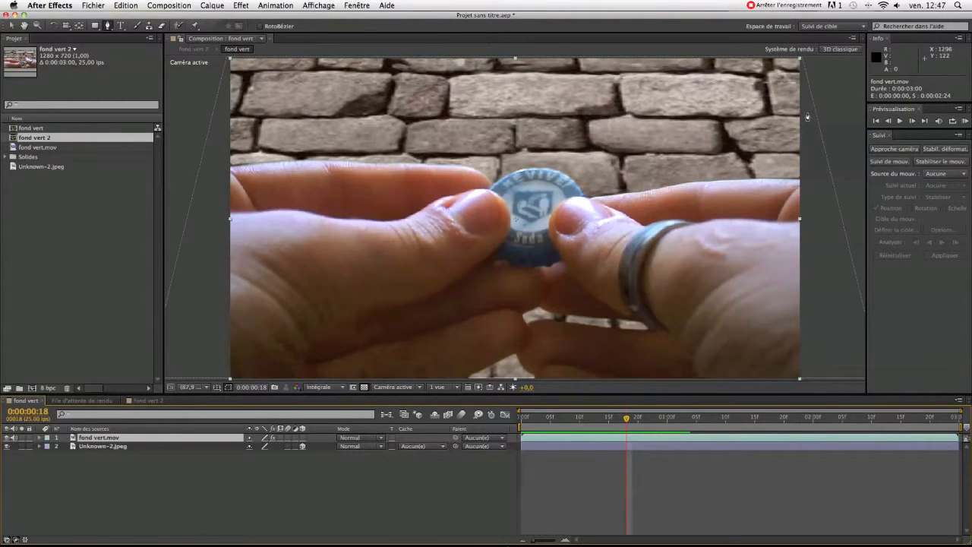
click(804, 144)
click(704, 97)
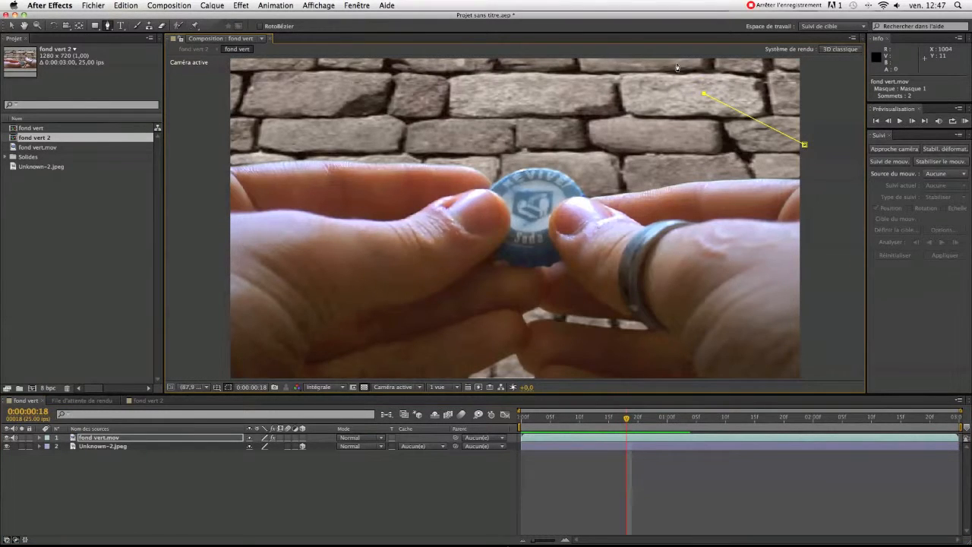
key(comma)
key(comma)
key(comma)
key(comma)
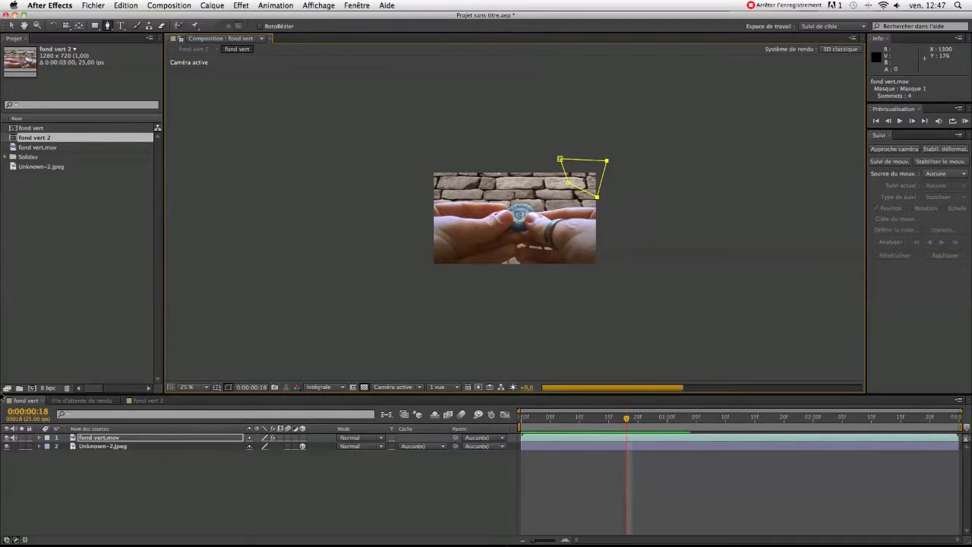
Reveal the masks of fond vert.mov and invert Masque 1
click(39, 438)
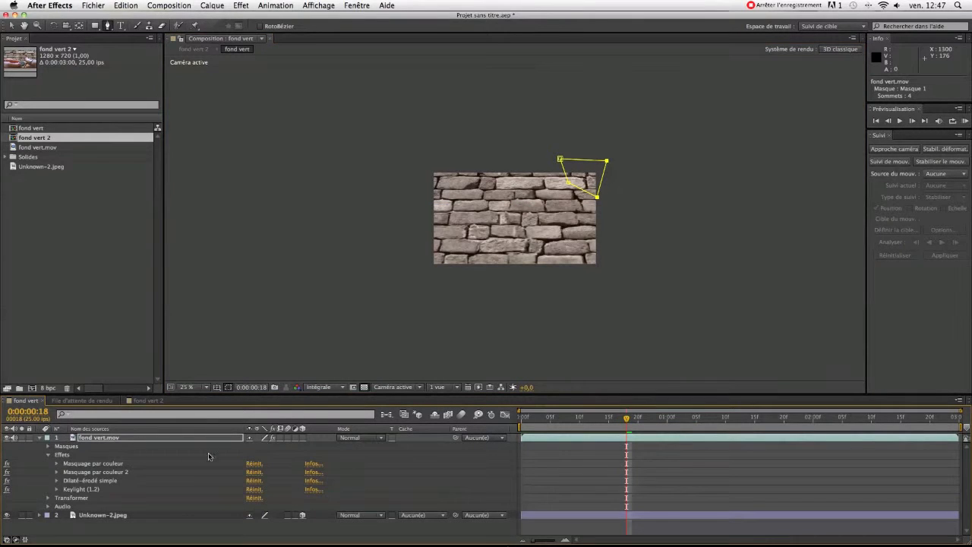
click(48, 447)
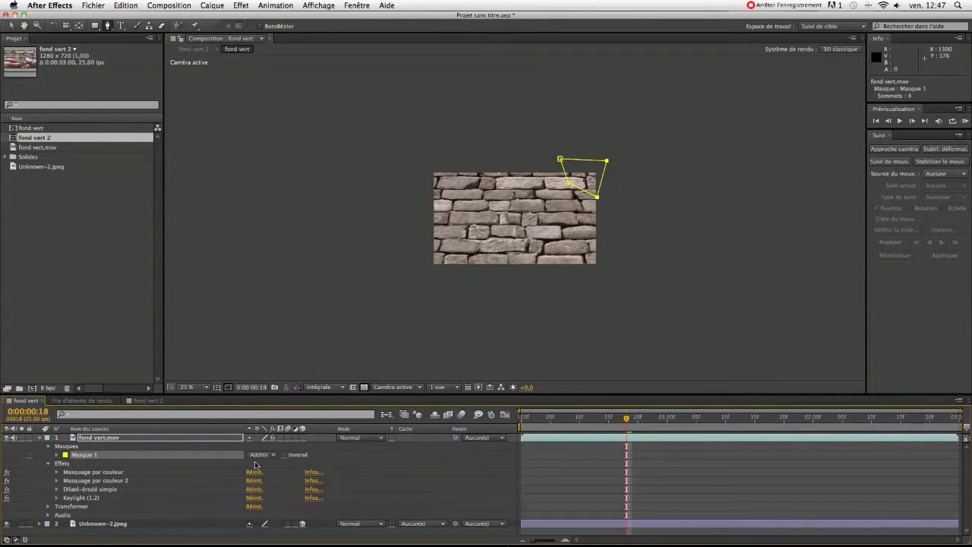
click(284, 455)
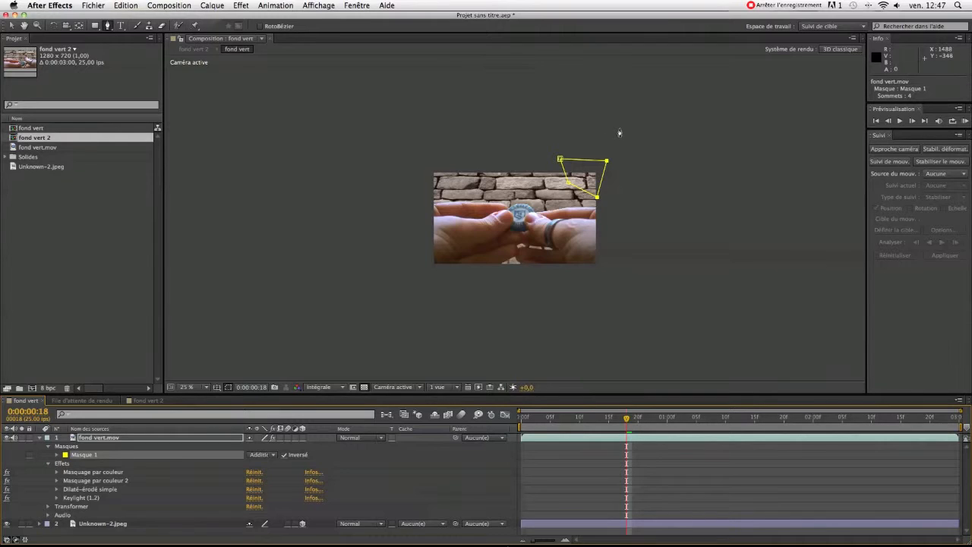
Move the vertices of Masque 1 outward so the mask surrounds the image except along its right edge near the upper corner
click(11, 25)
drag(571, 185, 418, 170)
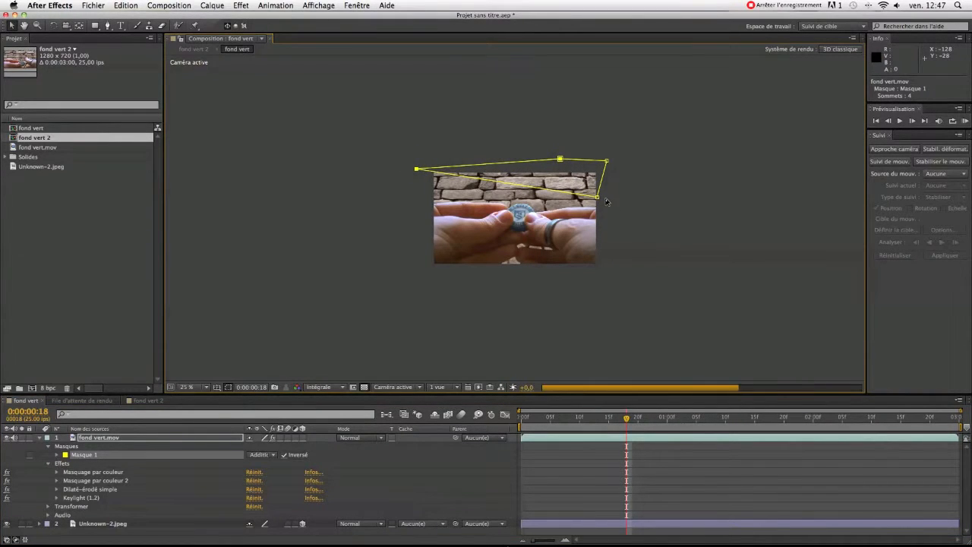
drag(597, 198, 429, 281)
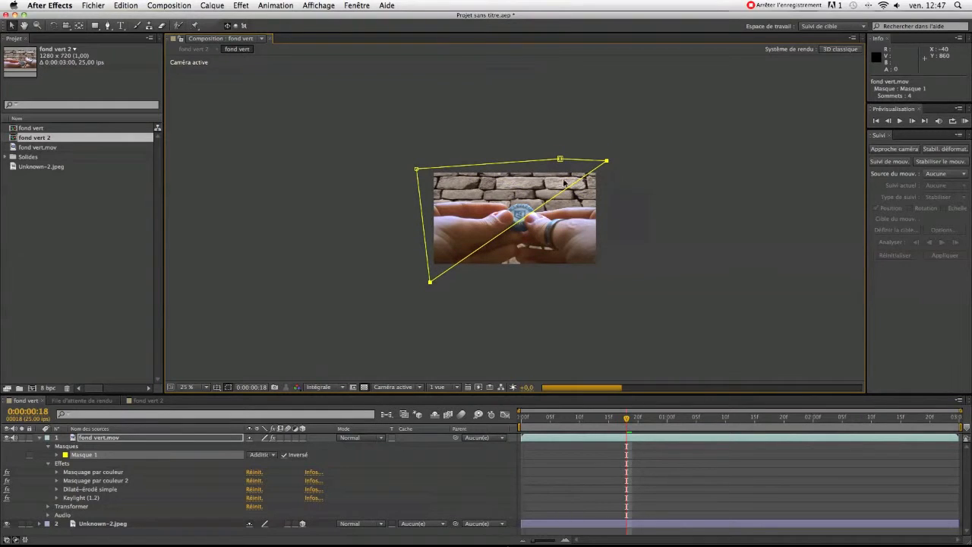
drag(606, 160, 615, 276)
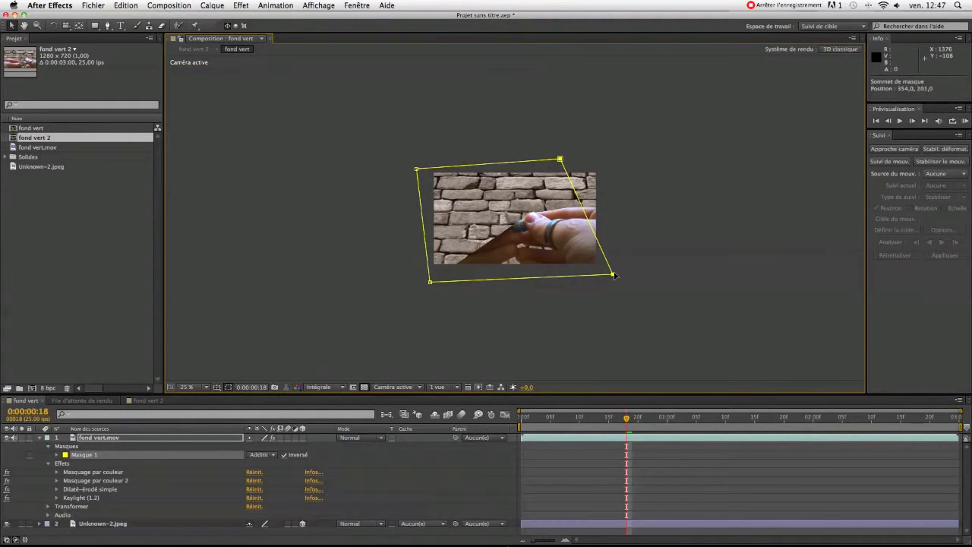
drag(560, 159, 566, 159)
Add a fifth vertex on the mask's right side outside the frame, lower the upper right vertex slightly, and turn off Masque 1's inversion
key(g)
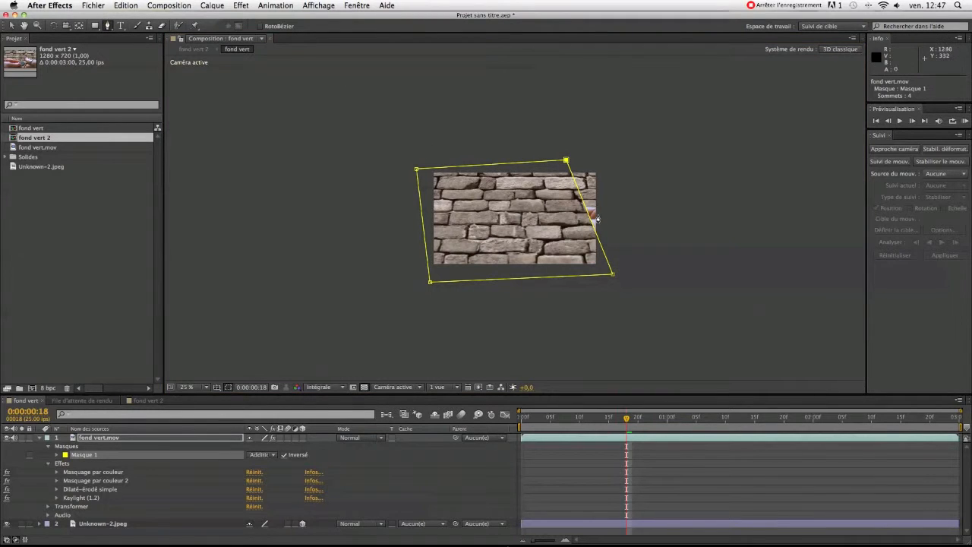
drag(597, 218, 601, 201)
drag(566, 161, 562, 167)
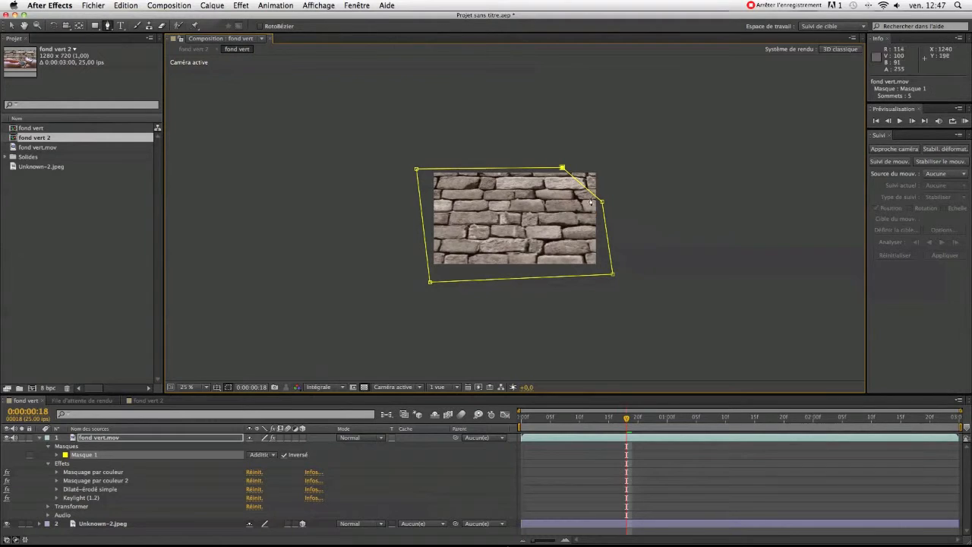
click(285, 455)
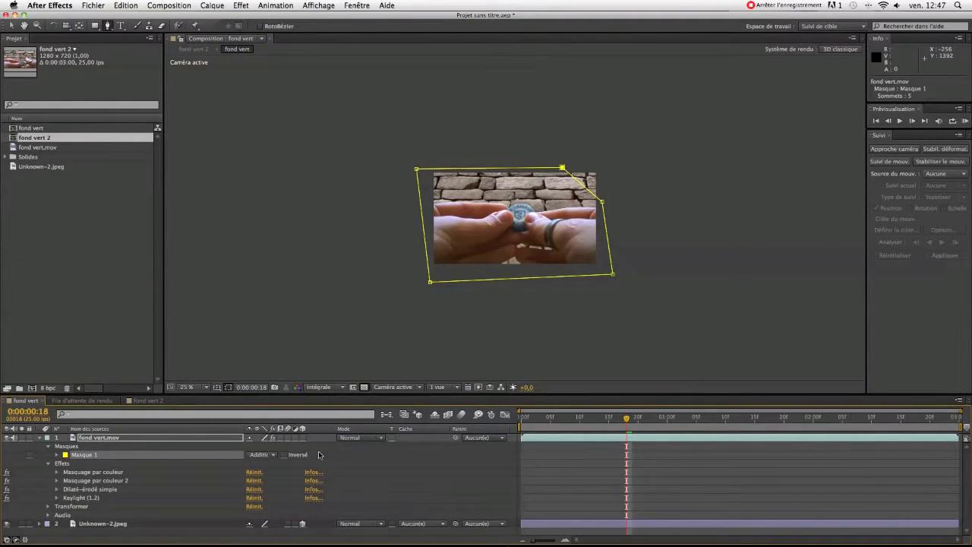
click(40, 438)
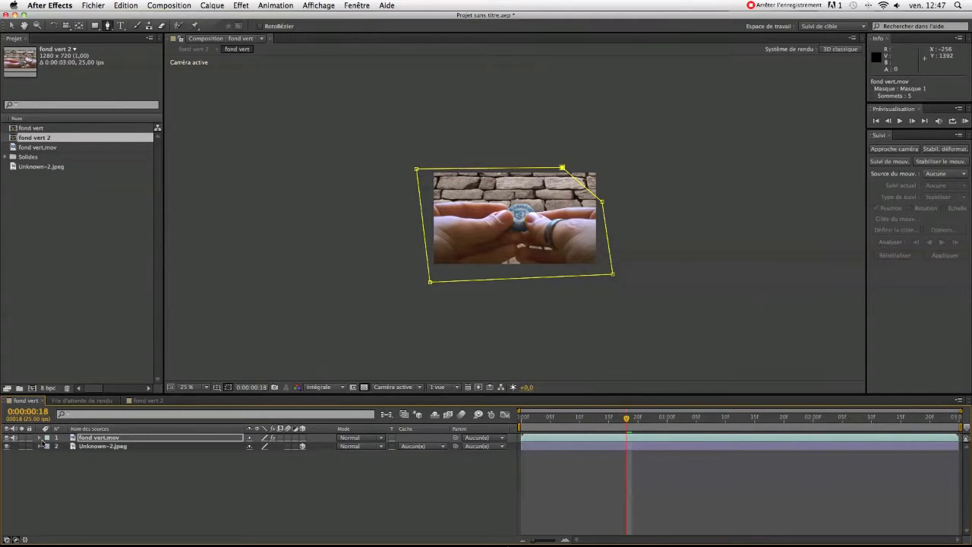
Return to the fond vert 2 composition, fit it to the viewer and play a RAM preview
click(148, 400)
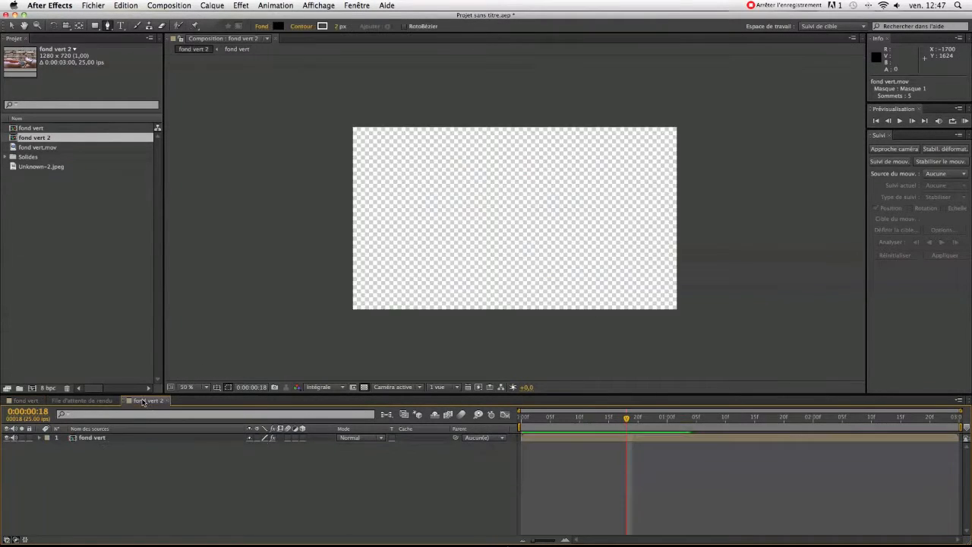
click(205, 389)
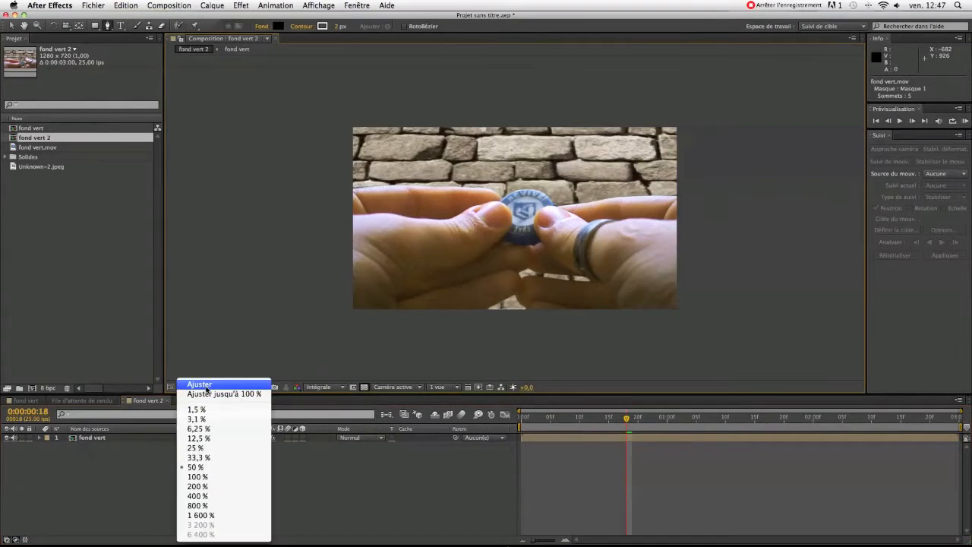
click(197, 380)
click(965, 121)
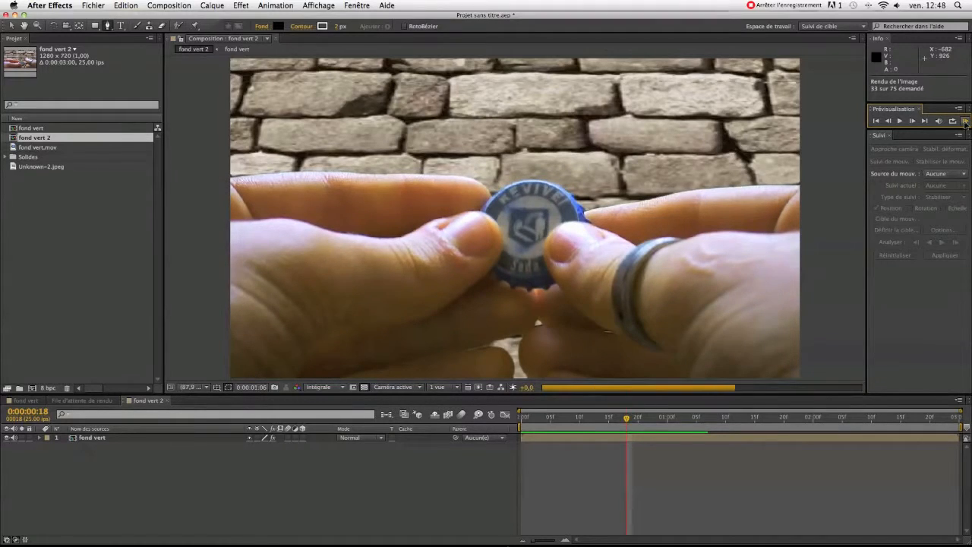
click(965, 122)
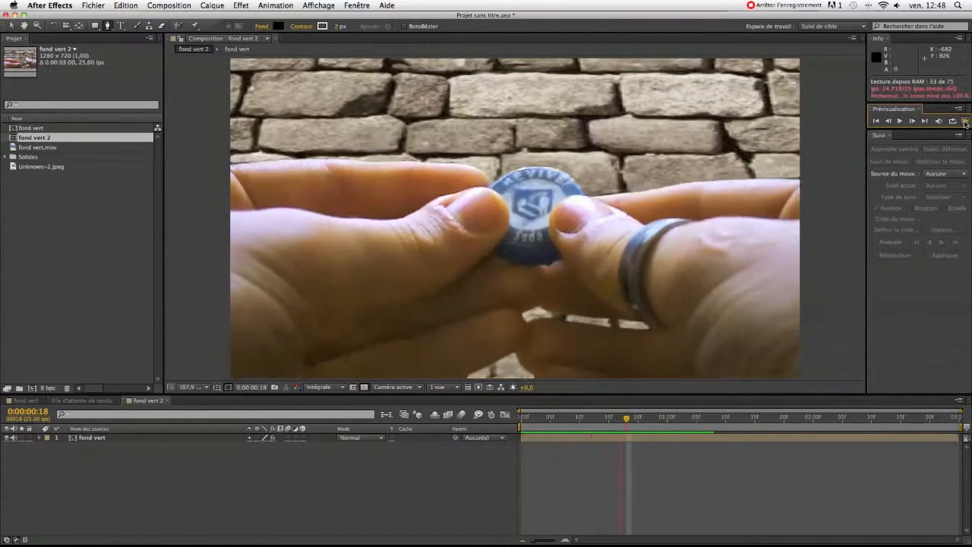